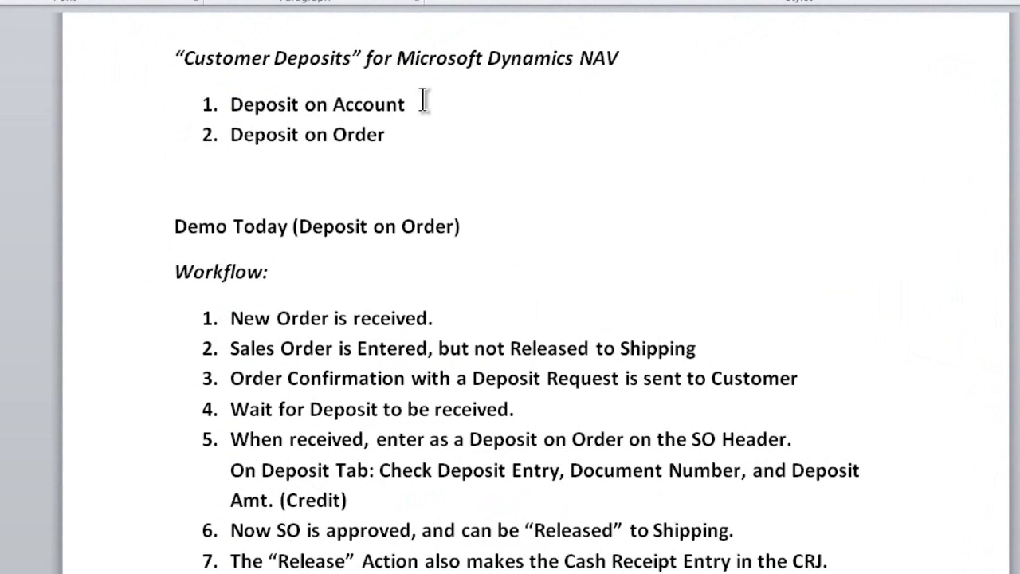
- Review the customer deposit types and the Deposit on Order workflow steps, from receiving the order through releasing it to shipping
{"action": "left_click_drag", "start_coordinate": [403, 104], "coordinate": [194, 104]}
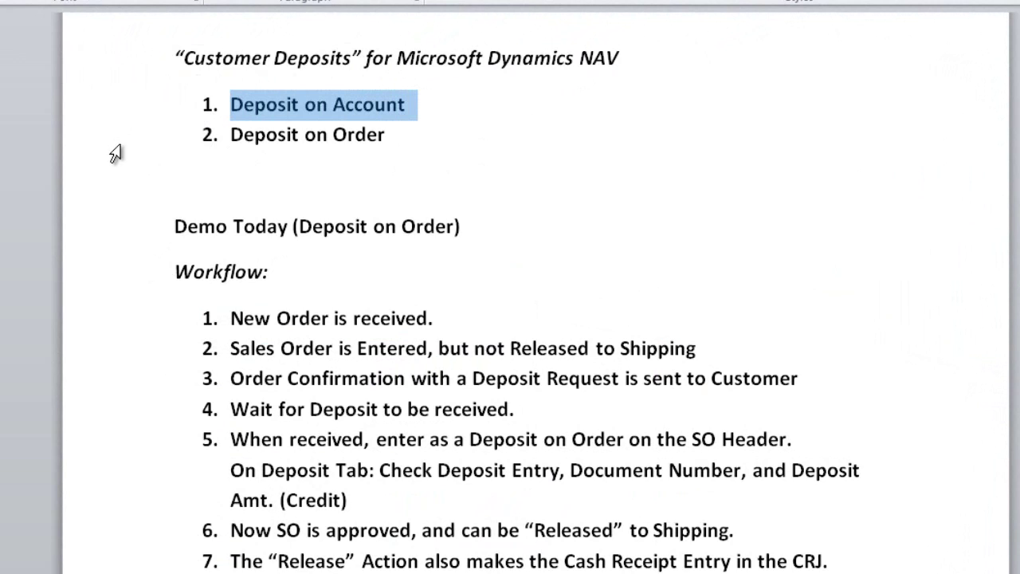
{"action": "left_click", "coordinate": [431, 106]}
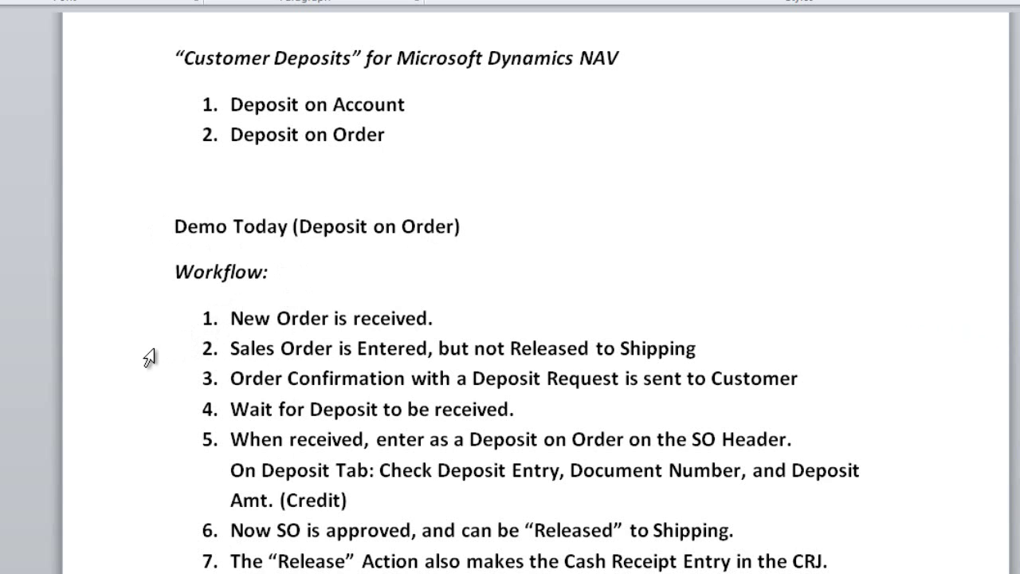
{"action": "scroll", "coordinate": [149, 356], "scroll_direction": "down", "scroll_amount": 4}
{"action": "scroll", "coordinate": [148, 354], "scroll_direction": "up", "scroll_amount": 1}
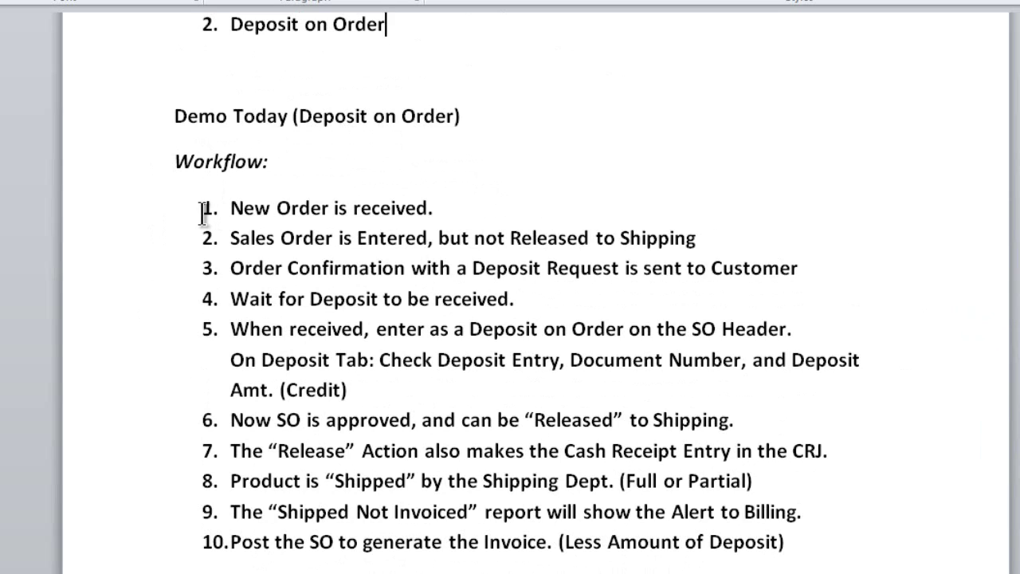
{"action": "left_click_drag", "start_coordinate": [233, 214], "coordinate": [434, 208]}
{"action": "left_click", "coordinate": [488, 207]}
{"action": "left_click_drag", "start_coordinate": [232, 237], "coordinate": [704, 237]}
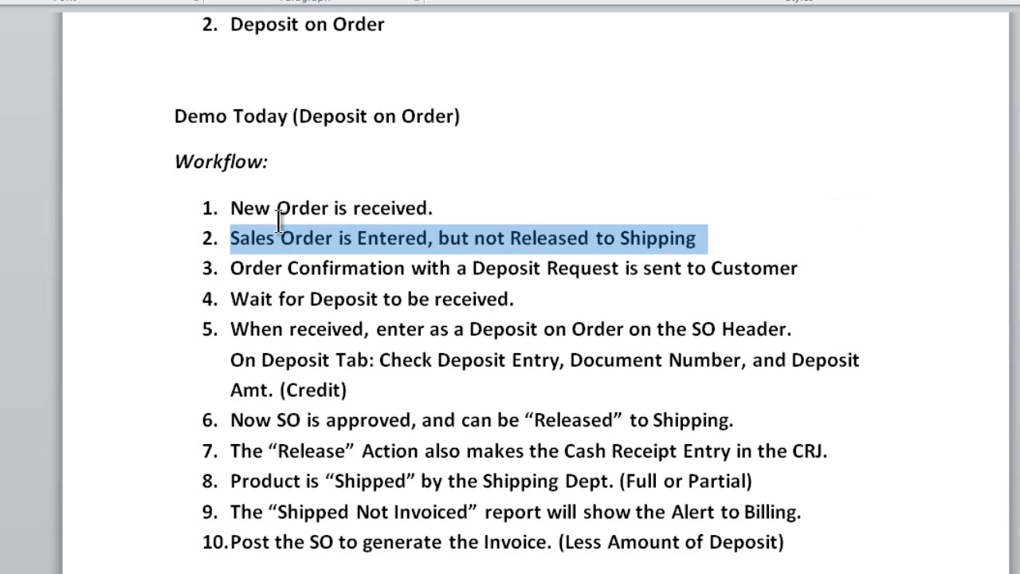
{"action": "left_click", "coordinate": [232, 238]}
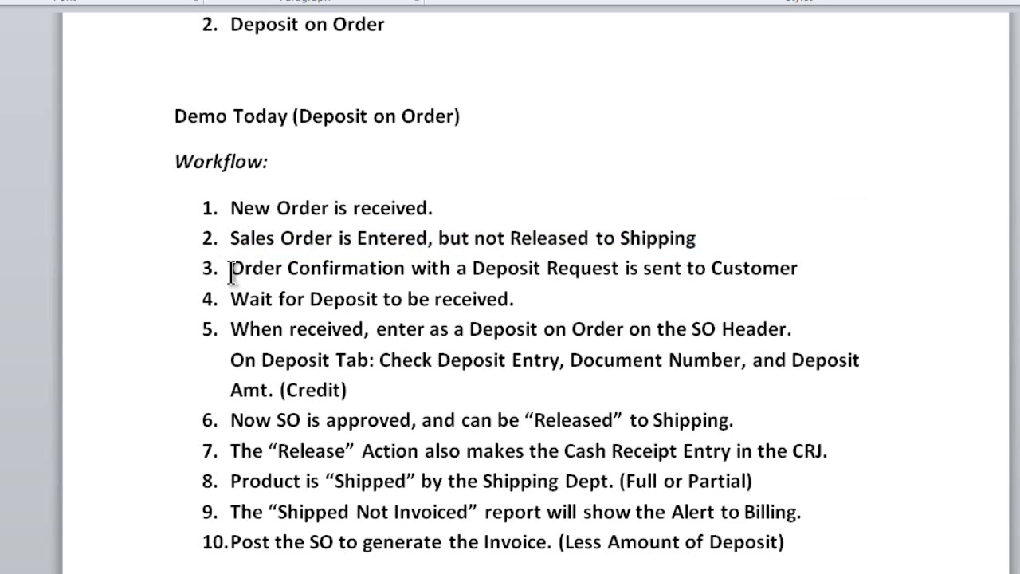
{"action": "left_click_drag", "start_coordinate": [232, 271], "coordinate": [352, 271]}
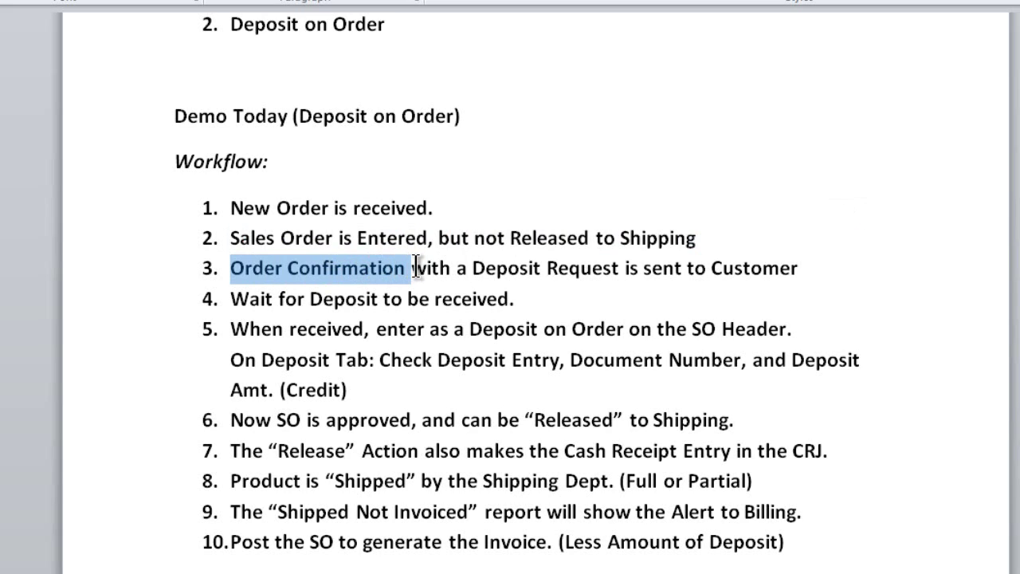
{"action": "left_click_drag", "start_coordinate": [415, 266], "coordinate": [580, 275]}
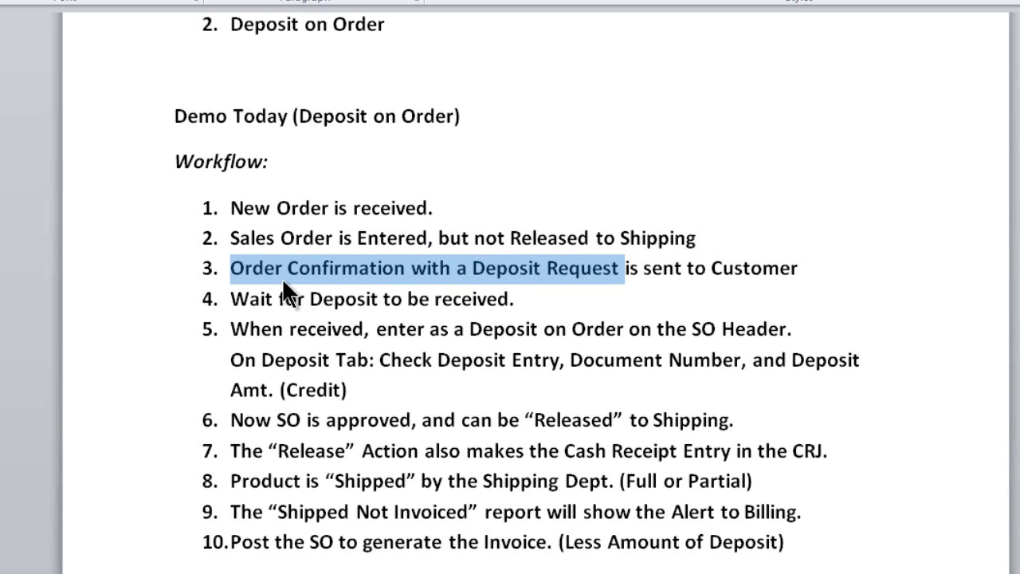
{"action": "left_click", "coordinate": [483, 269]}
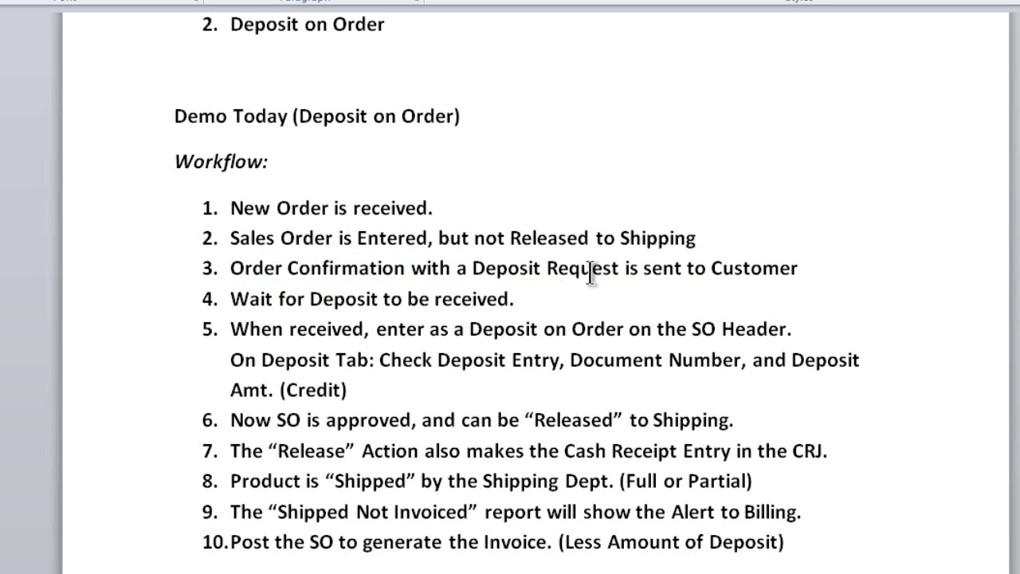
{"action": "left_click_drag", "start_coordinate": [626, 271], "coordinate": [797, 275]}
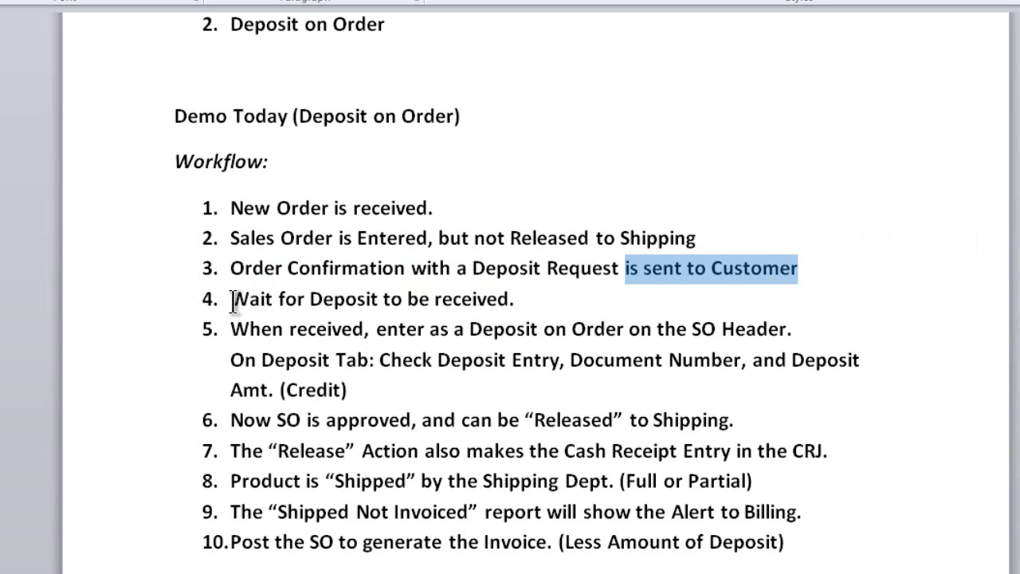
{"action": "left_click_drag", "start_coordinate": [233, 301], "coordinate": [498, 297]}
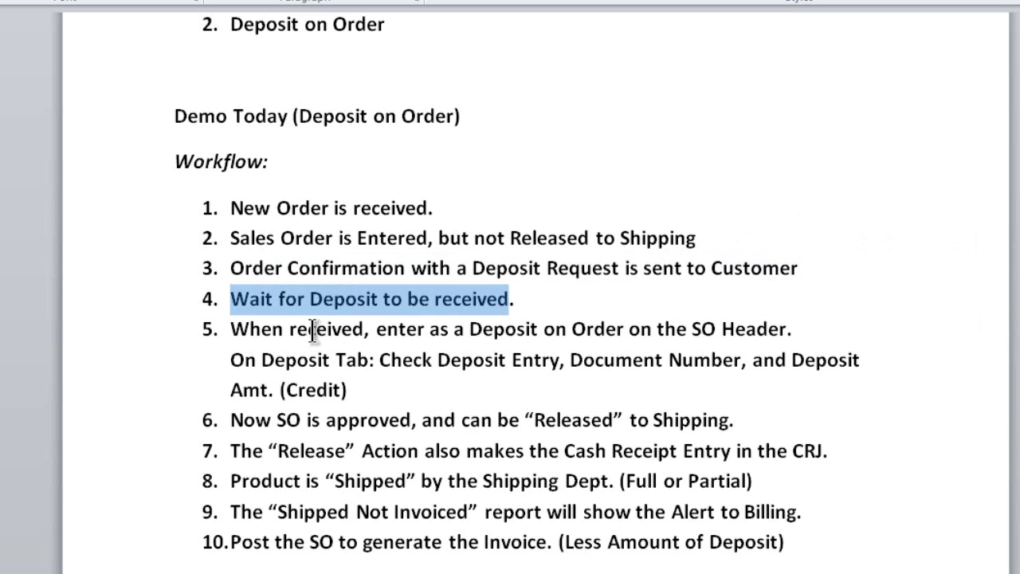
{"action": "left_click", "coordinate": [229, 329]}
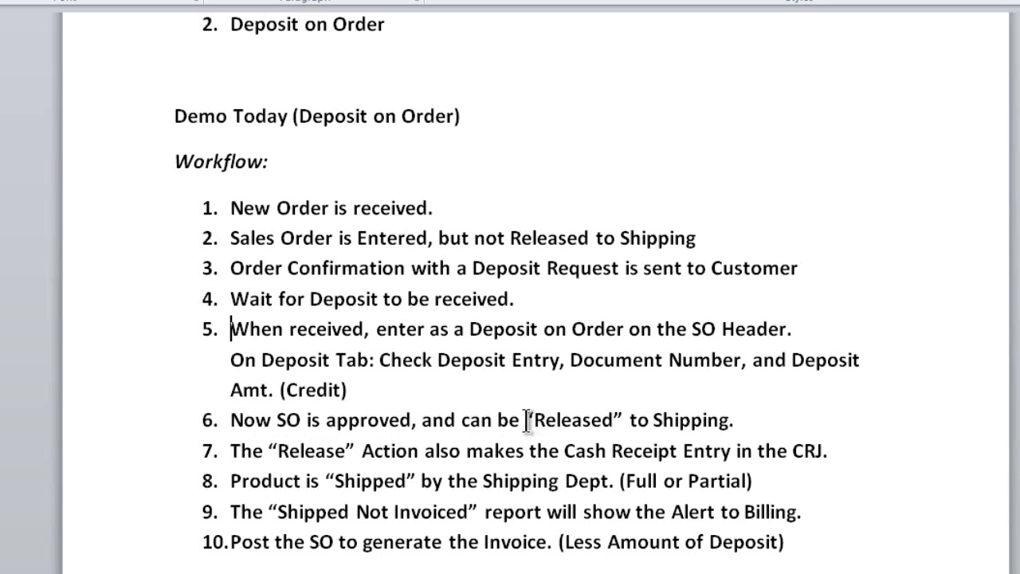
{"action": "left_click_drag", "start_coordinate": [525, 420], "coordinate": [741, 408]}
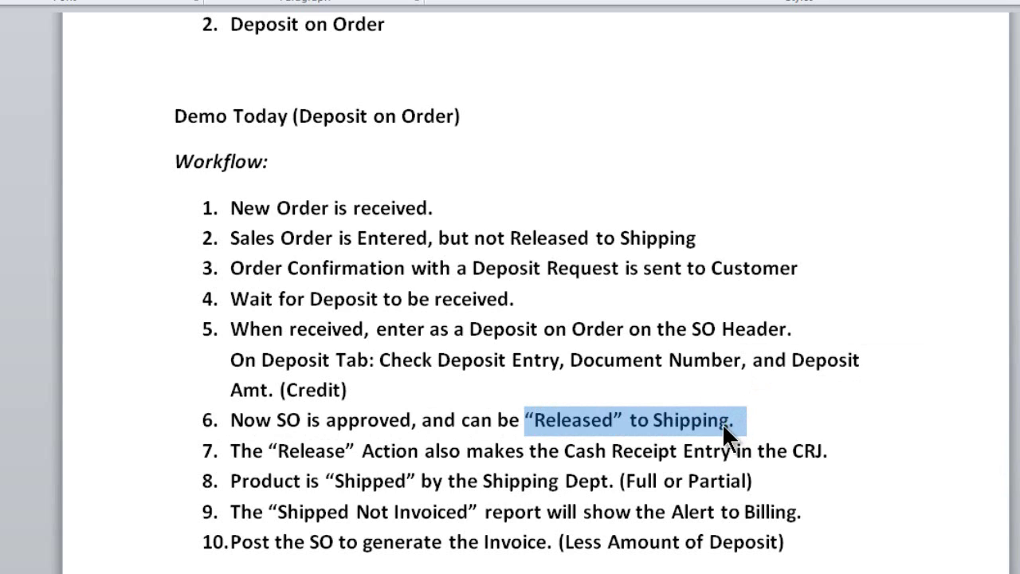
{"action": "left_click", "coordinate": [738, 420]}
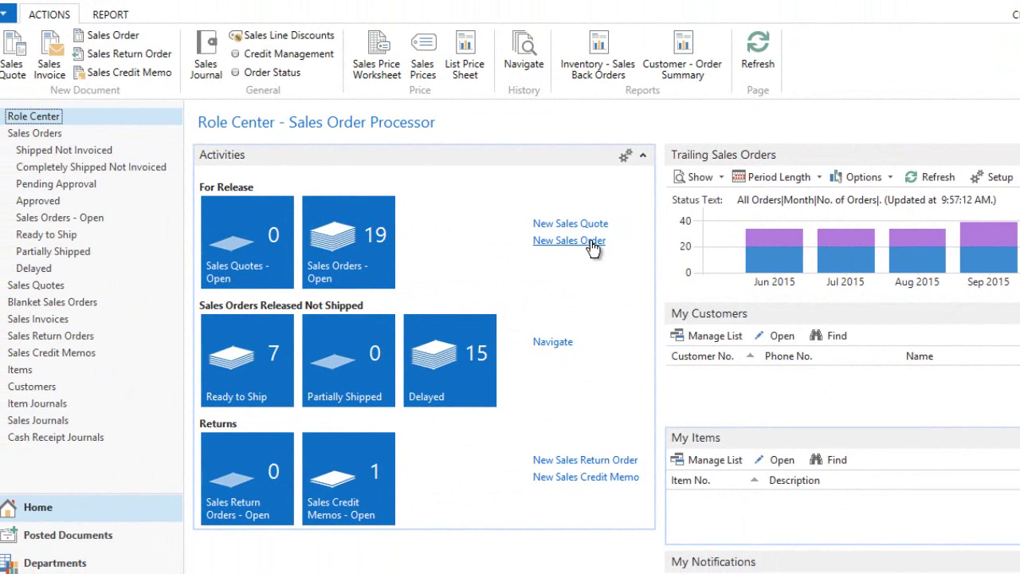
- In Microsoft Dynamics NAV, create a new sales order with The Cannon Group PLC as the sell-to customer
{"action": "left_click", "coordinate": [569, 241]}
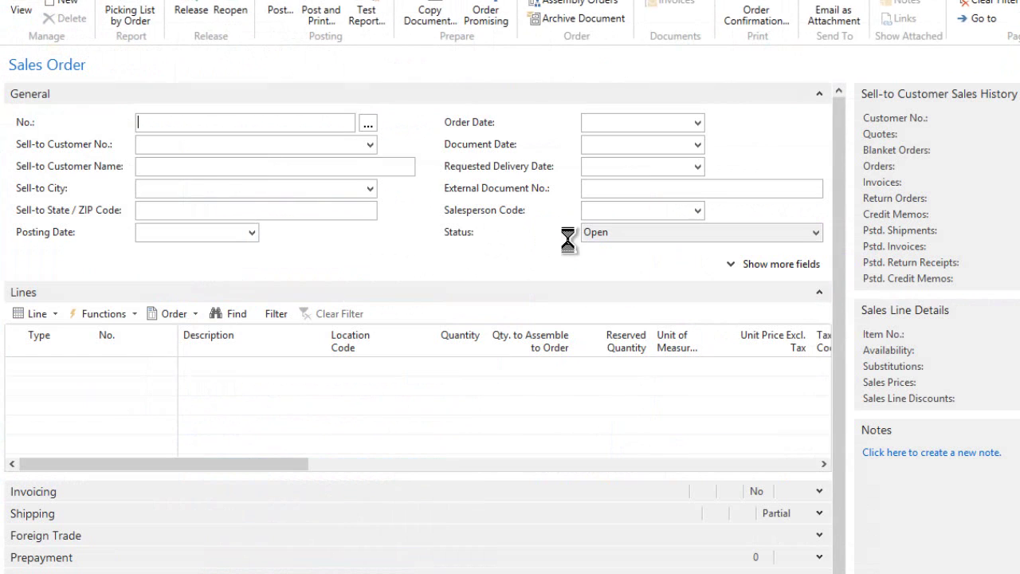
{"action": "key", "text": "Tab"}
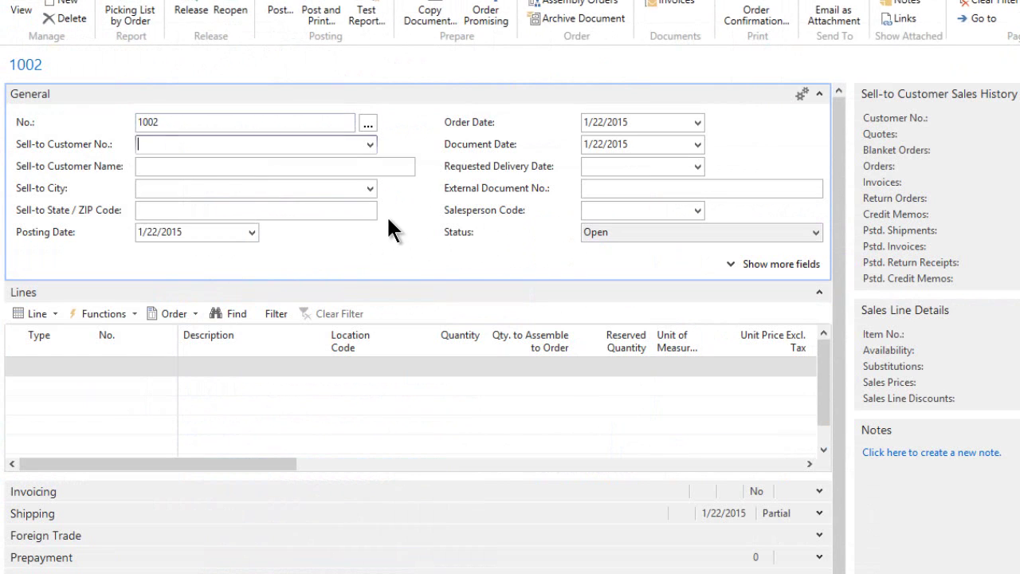
{"action": "left_click", "coordinate": [369, 145]}
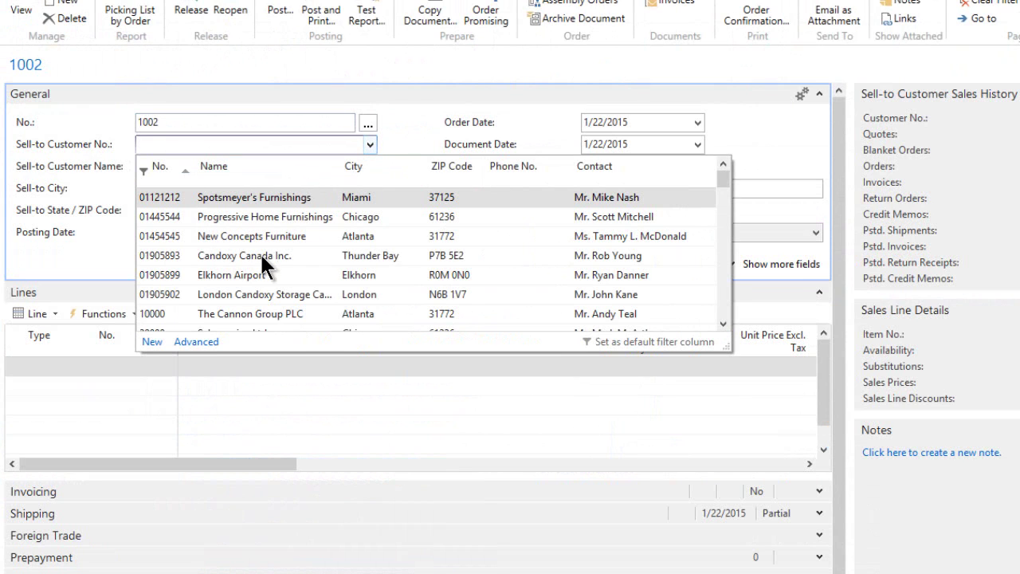
{"action": "left_click", "coordinate": [243, 313]}
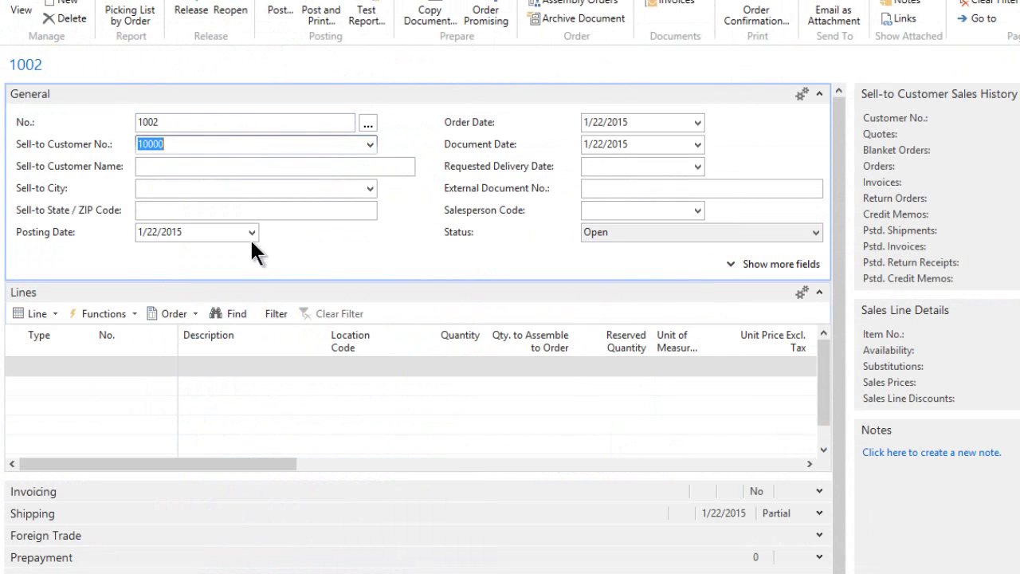
{"action": "left_click", "coordinate": [211, 166]}
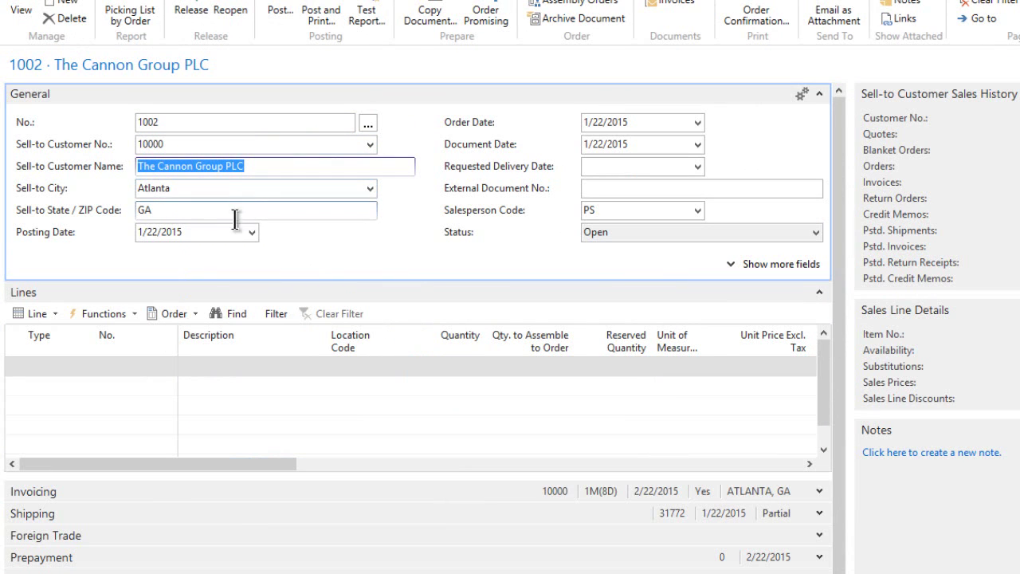
- Add an order line of type Item for item 70000, Side Panel
{"action": "left_click", "coordinate": [54, 365]}
{"action": "left_click", "coordinate": [84, 365]}
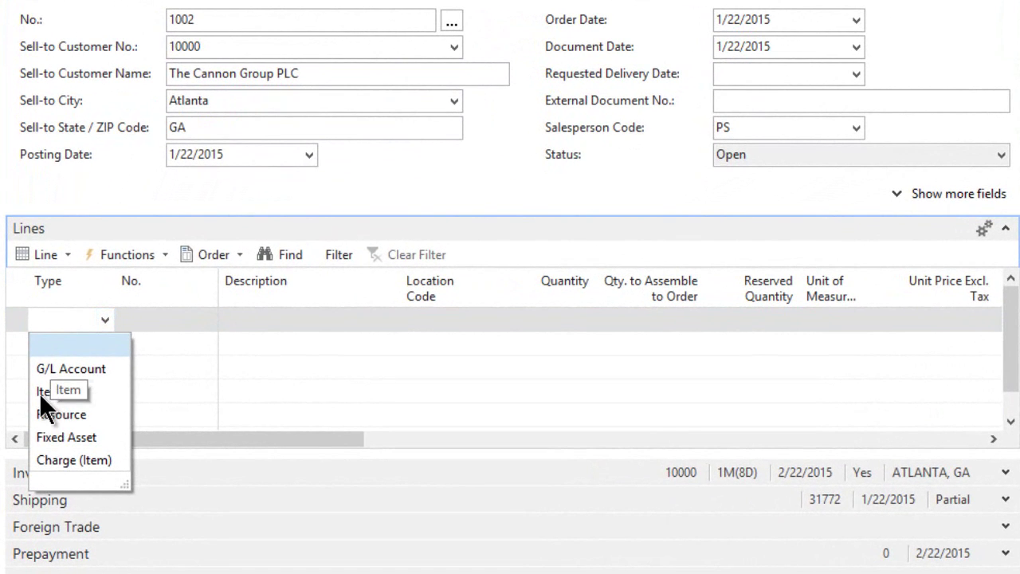
{"action": "left_click", "coordinate": [42, 392]}
{"action": "left_click", "coordinate": [169, 319]}
{"action": "type", "text": "70000"}
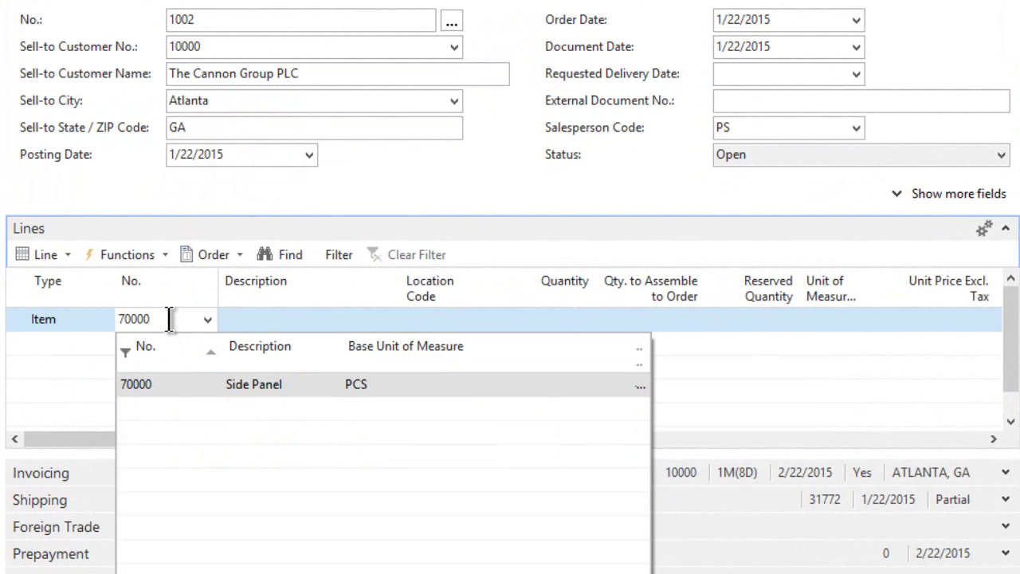
{"action": "key", "text": "Return"}
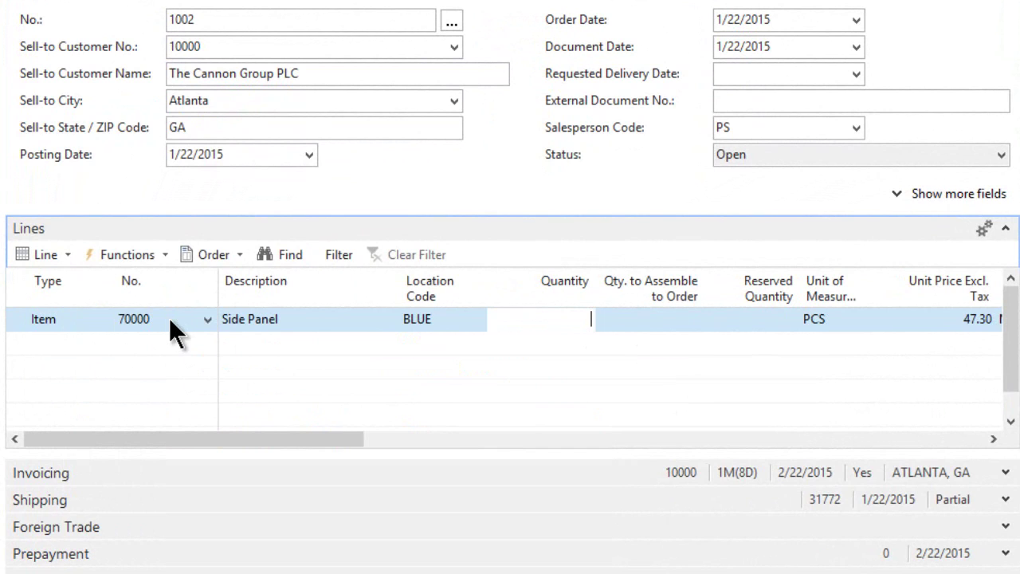
- Set the Side Panel line's quantity to 200 and check its line amount excluding tax
{"action": "type", "text": "200"}
{"action": "key", "text": "Return"}
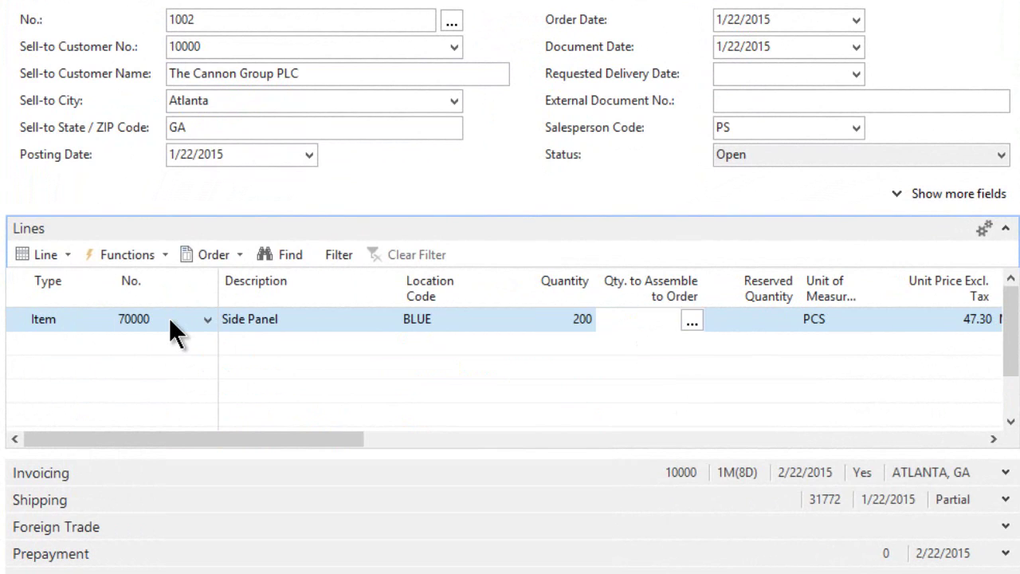
{"action": "key", "text": "Tab"}
{"action": "key", "text": "Tab"}
{"action": "key", "text": "Tab"}
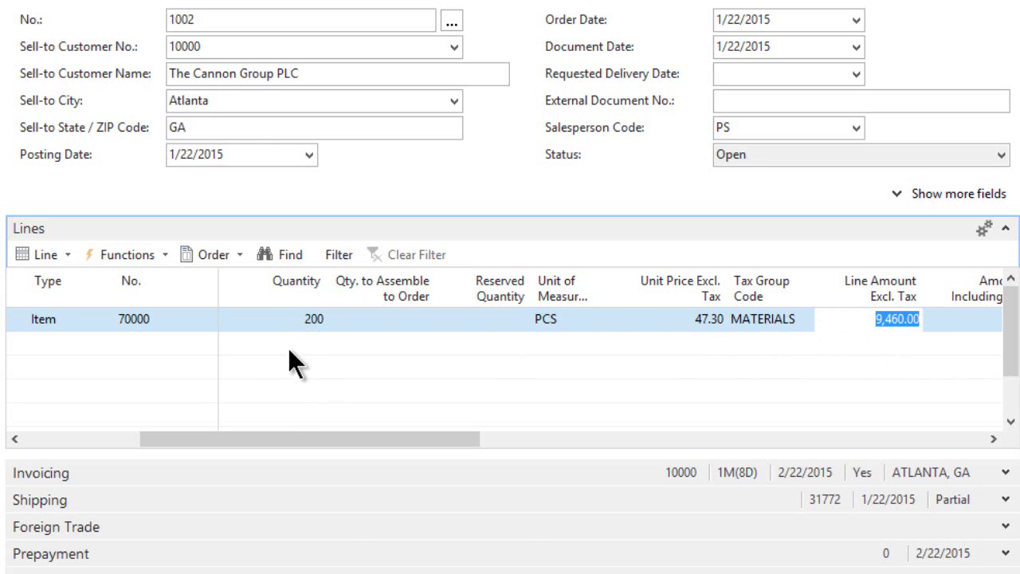
{"action": "left_click_drag", "start_coordinate": [302, 436], "coordinate": [126, 436]}
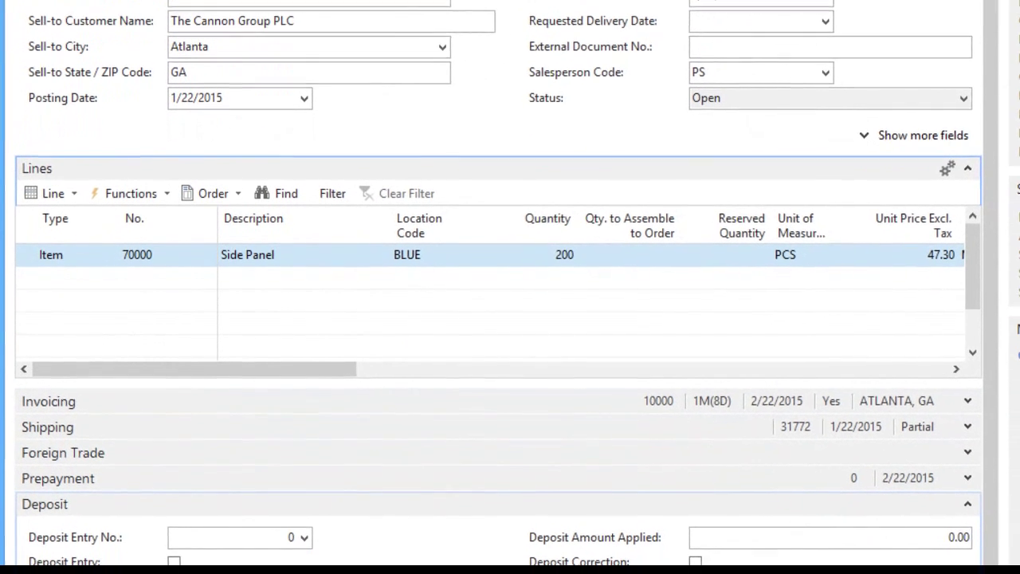
- Show the order's deposit details, preview its order confirmation with the deposit request, and close the preview
{"action": "left_click", "coordinate": [494, 504]}
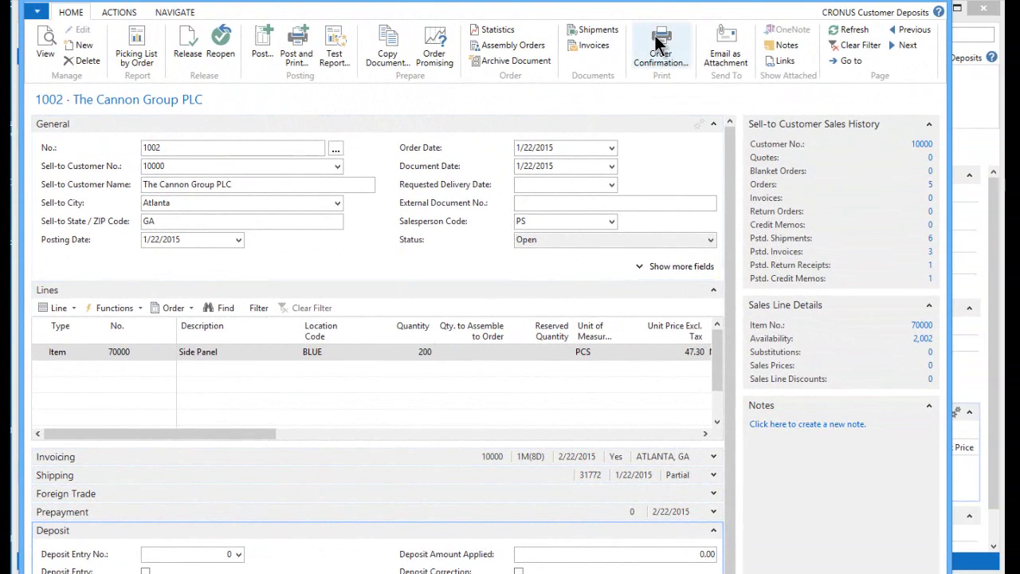
{"action": "left_click", "coordinate": [658, 44]}
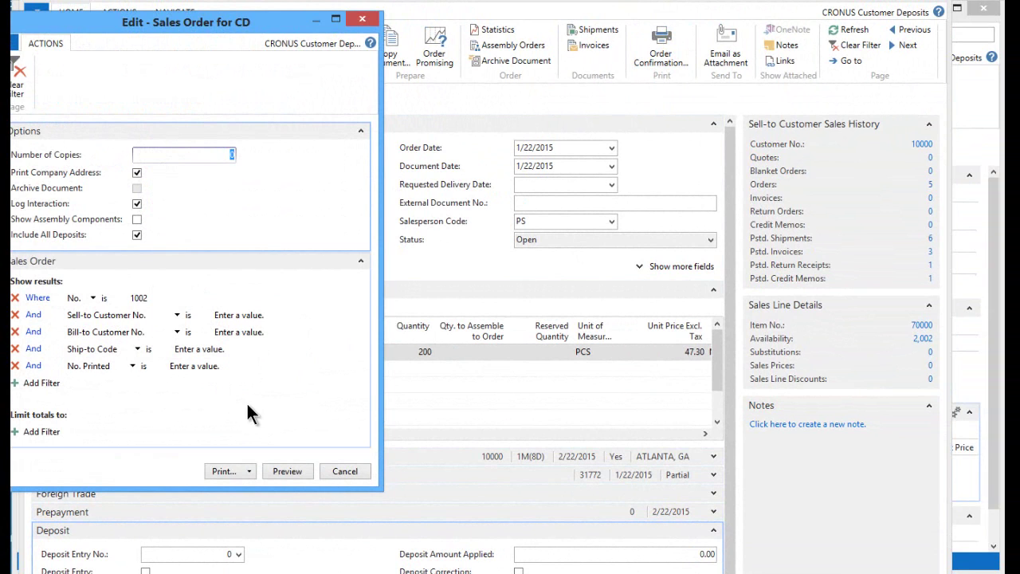
{"action": "left_click", "coordinate": [285, 471]}
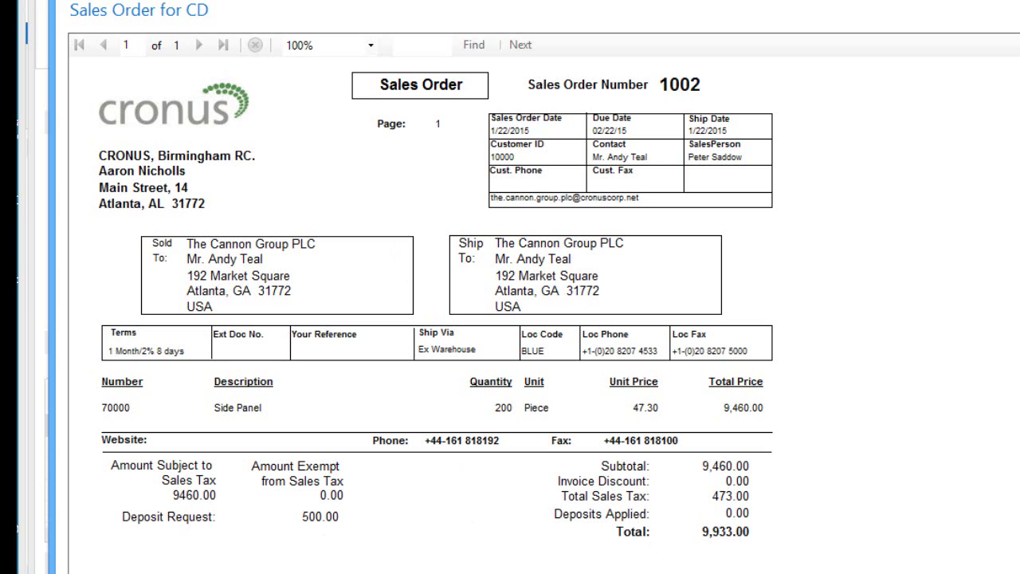
{"action": "key", "text": "Escape"}
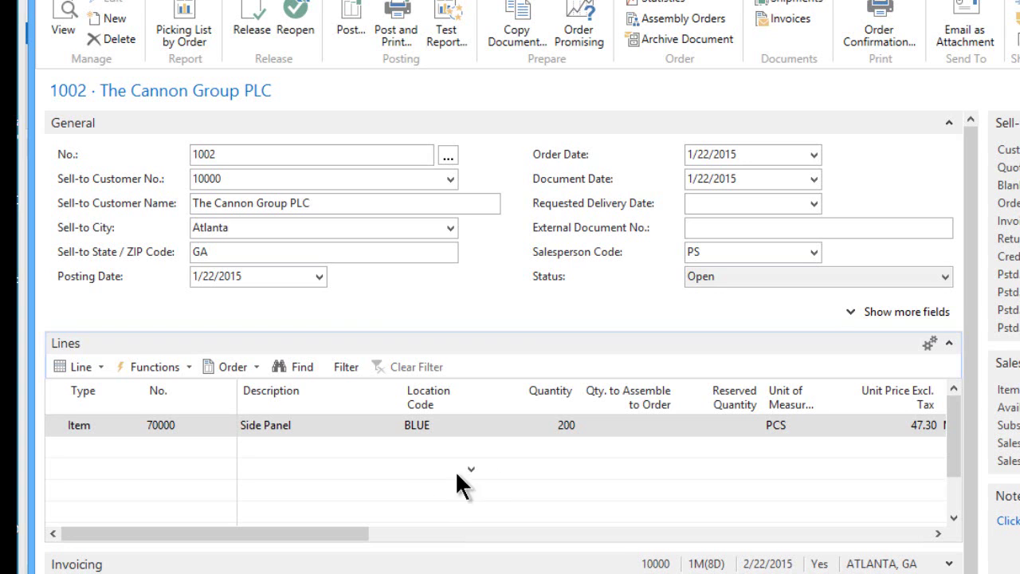
- Mark the sales order as a deposit entry with entry document number 6580 and a deposit entry amount of -500
{"action": "left_click_drag", "start_coordinate": [971, 289], "coordinate": [973, 398]}
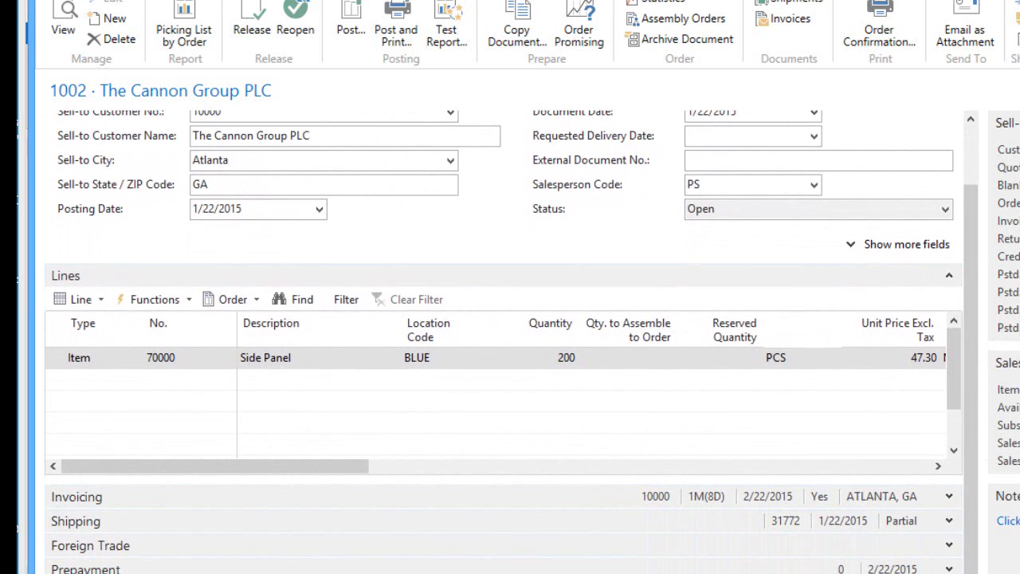
{"action": "scroll", "coordinate": [966, 371], "scroll_direction": "down", "scroll_amount": 1}
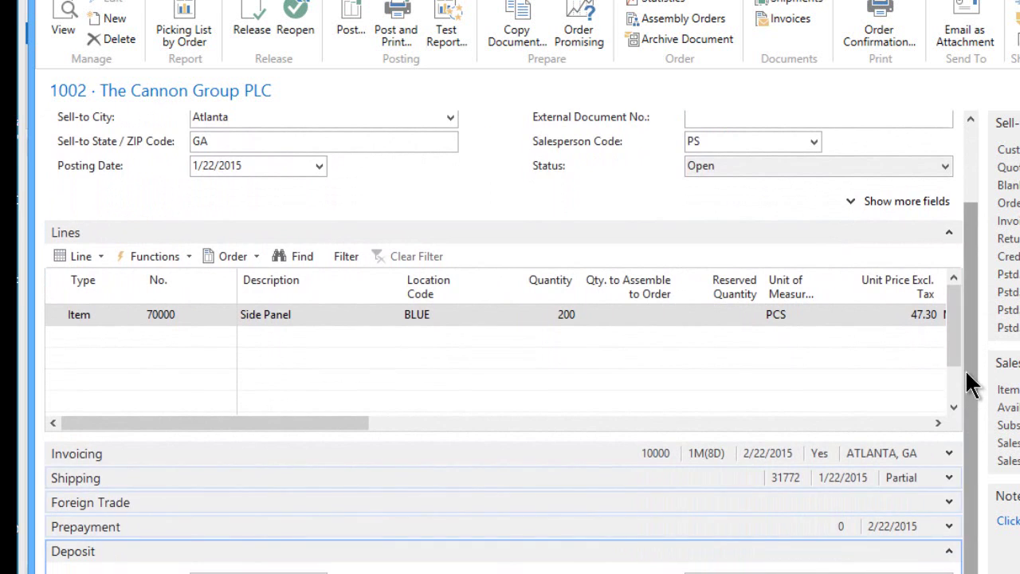
{"action": "left_click_drag", "start_coordinate": [966, 370], "coordinate": [968, 455]}
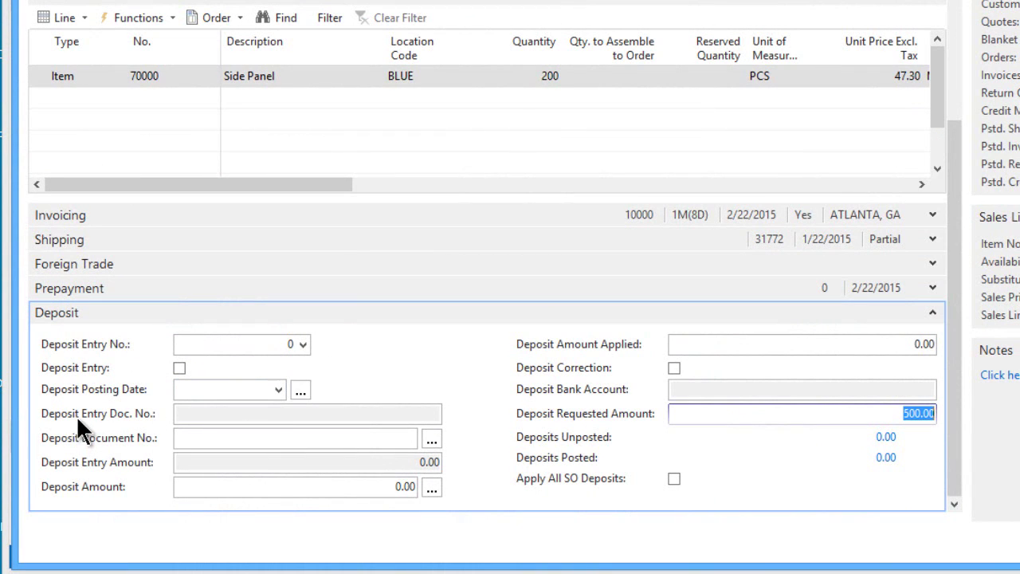
{"action": "left_click", "coordinate": [179, 366]}
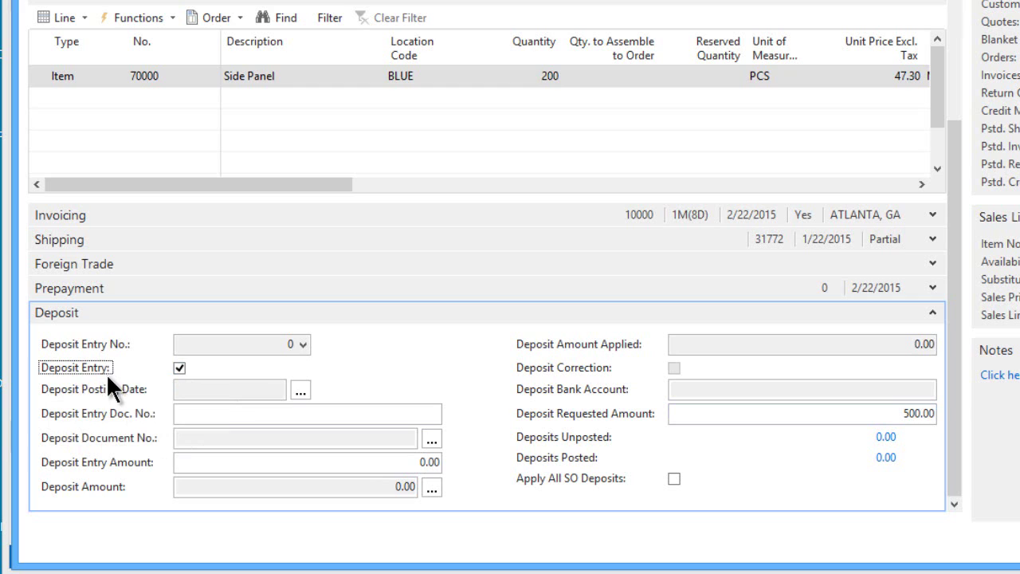
{"action": "left_click", "coordinate": [310, 412]}
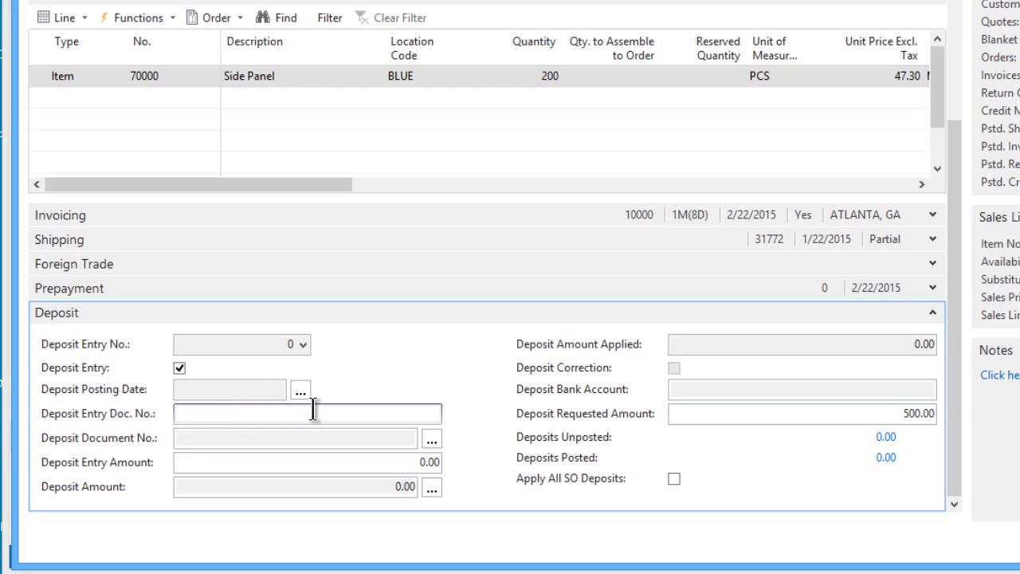
{"action": "type", "text": "6580"}
{"action": "key", "text": "Tab"}
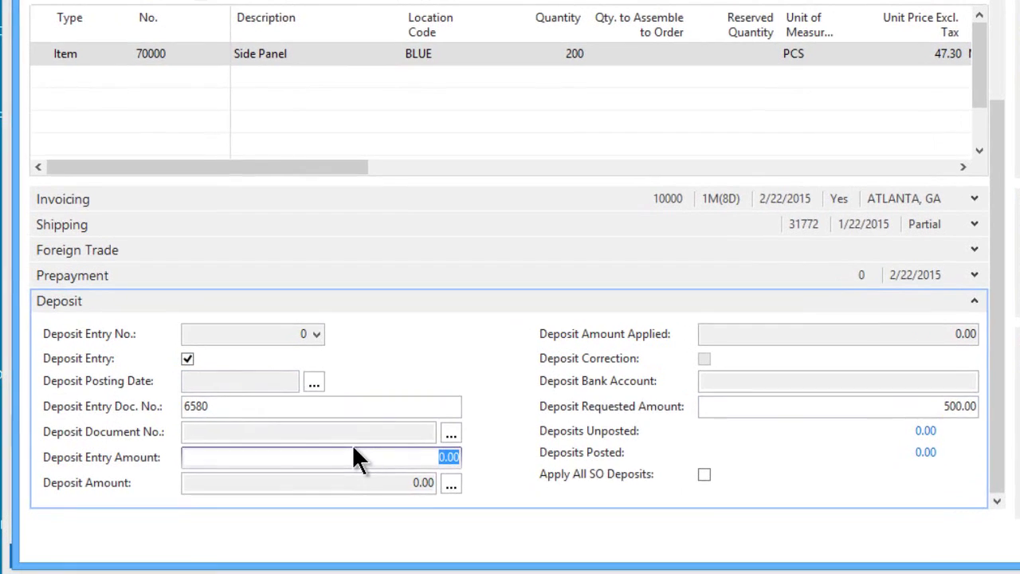
{"action": "type", "text": "-500"}
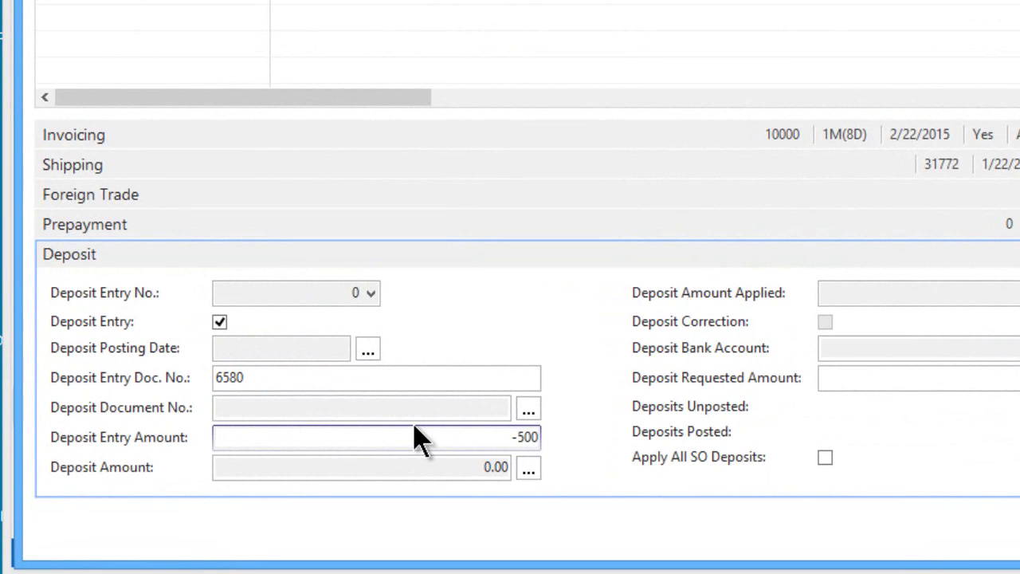
- Set the sales order's deposit requested amount to 500, release the order and close it
{"action": "key", "text": "Tab"}
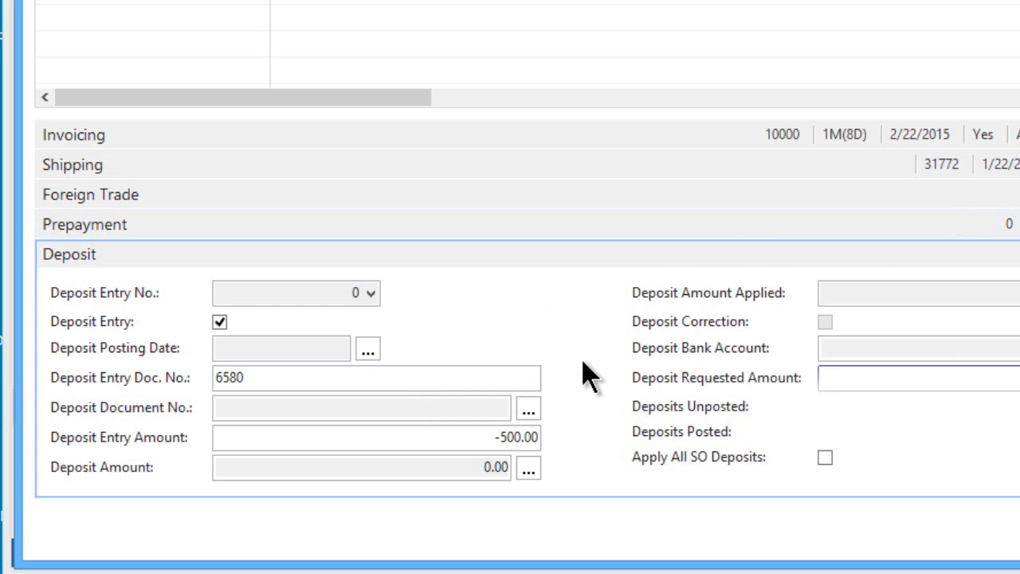
{"action": "type", "text": "500"}
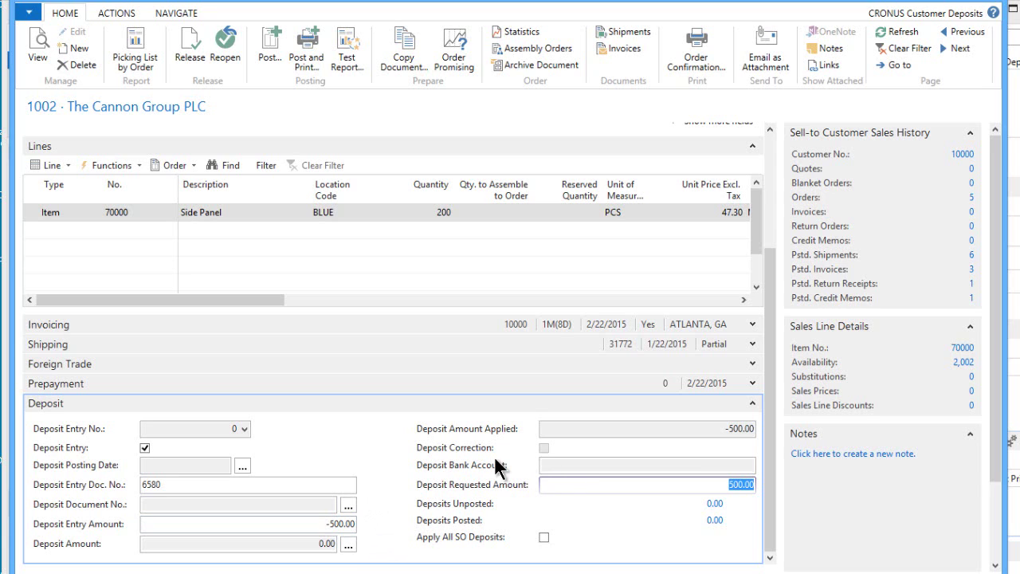
{"action": "left_click", "coordinate": [187, 50]}
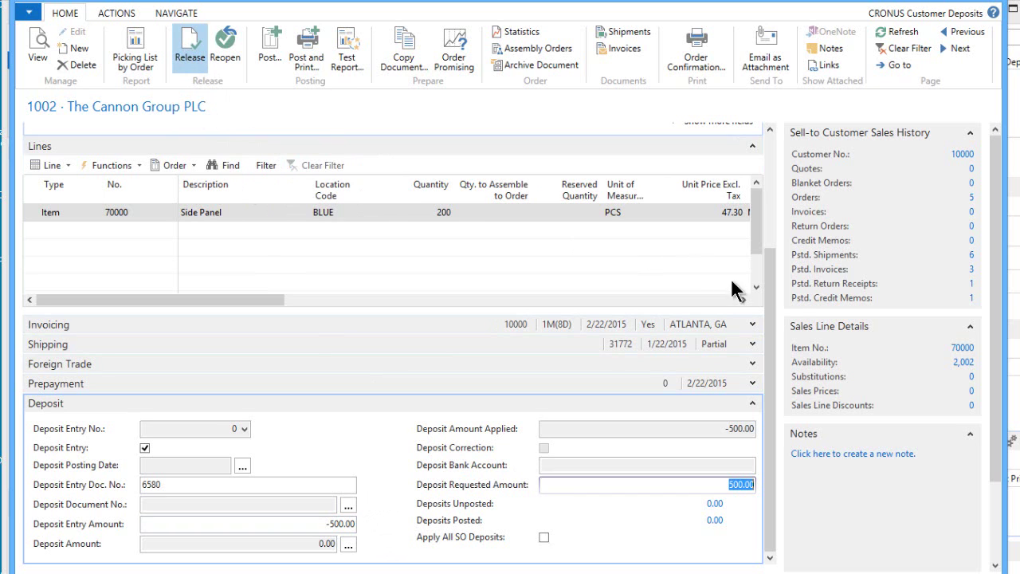
{"action": "left_click_drag", "start_coordinate": [772, 307], "coordinate": [767, 195]}
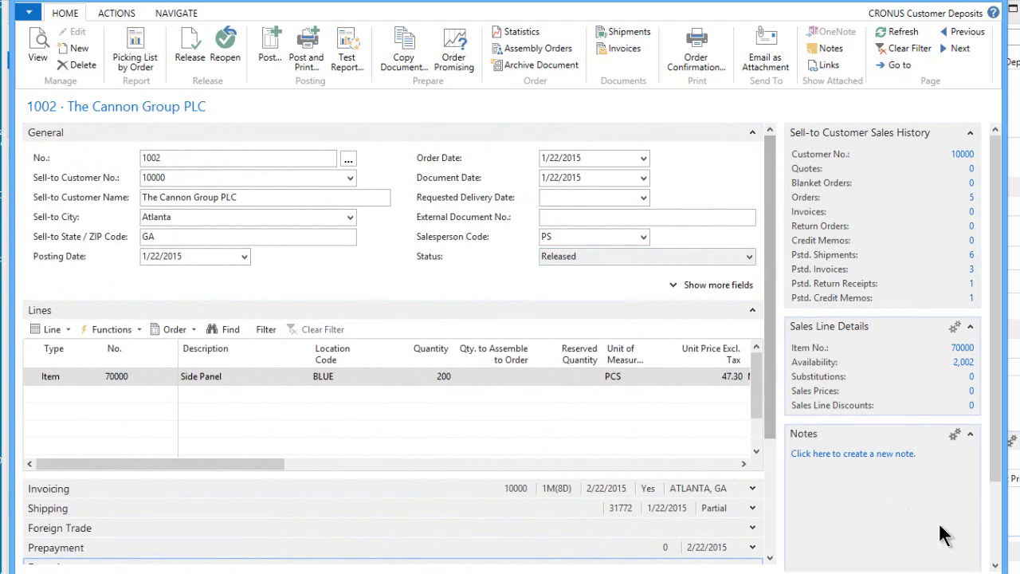
{"action": "key", "text": "Escape"}
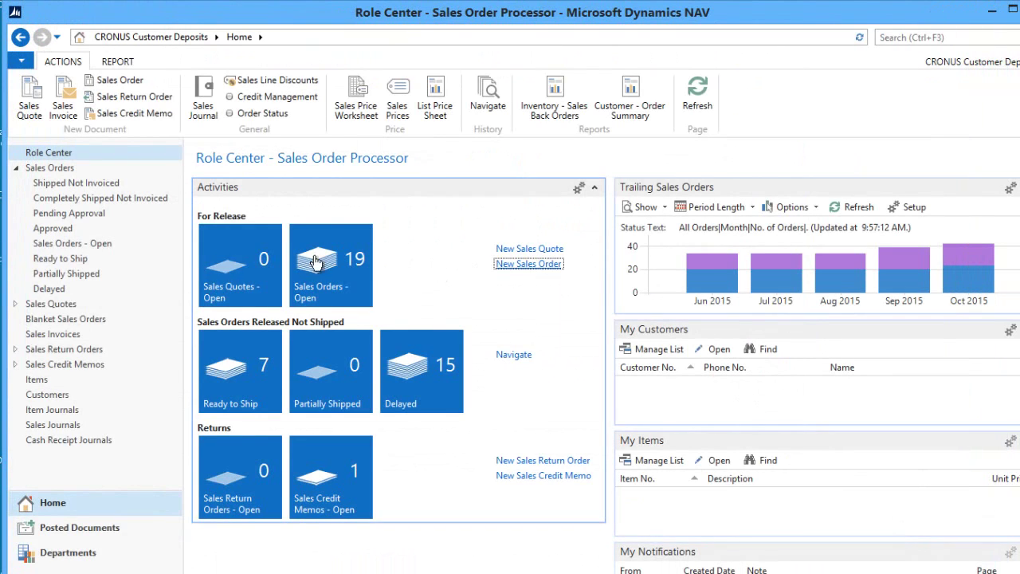
- Open the DEPOSIT batch in the cash receipt journals, post its deposit payment line and close the journal
{"action": "left_click", "coordinate": [64, 437]}
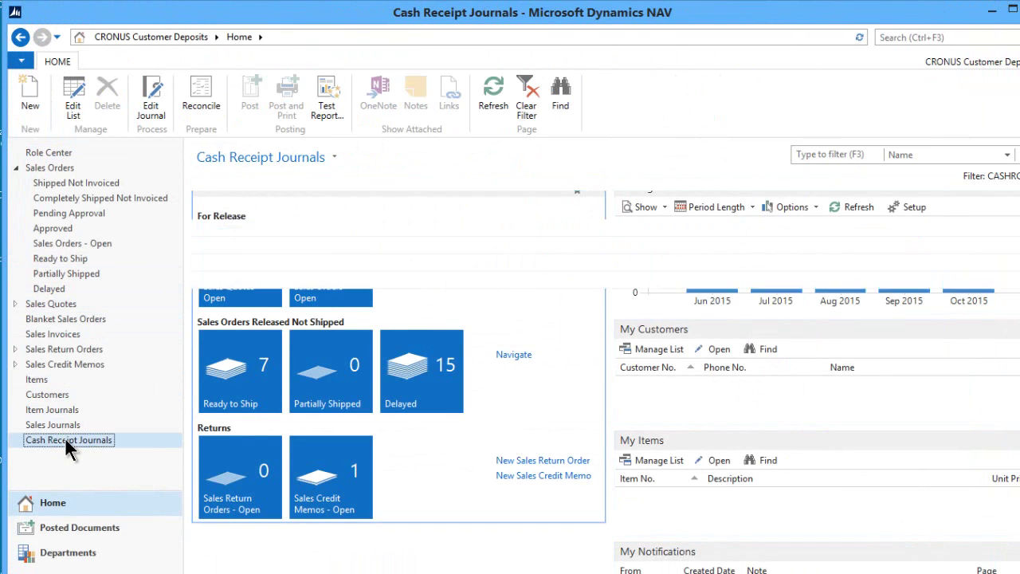
{"action": "double_click", "coordinate": [277, 246]}
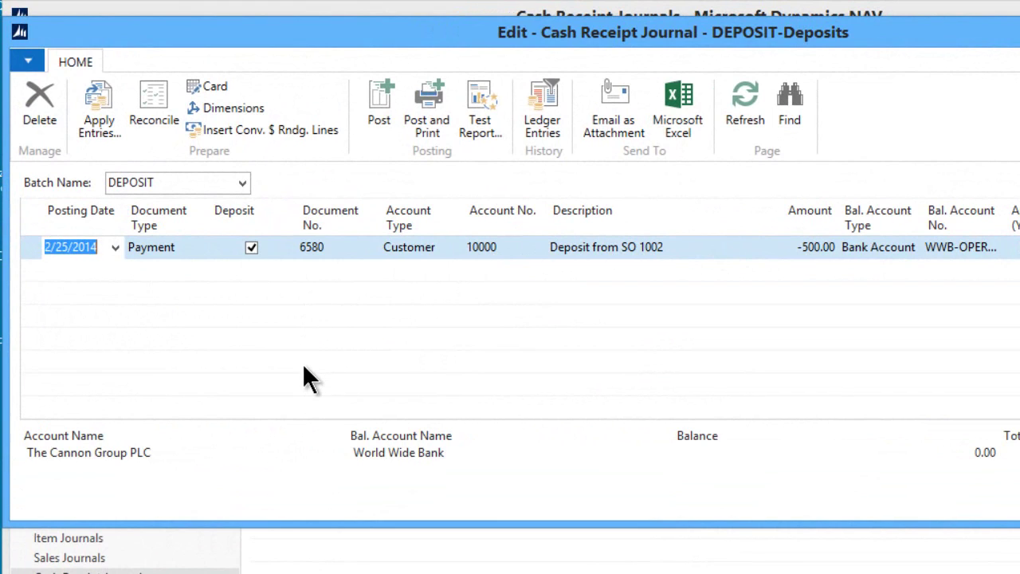
{"action": "left_click", "coordinate": [382, 102]}
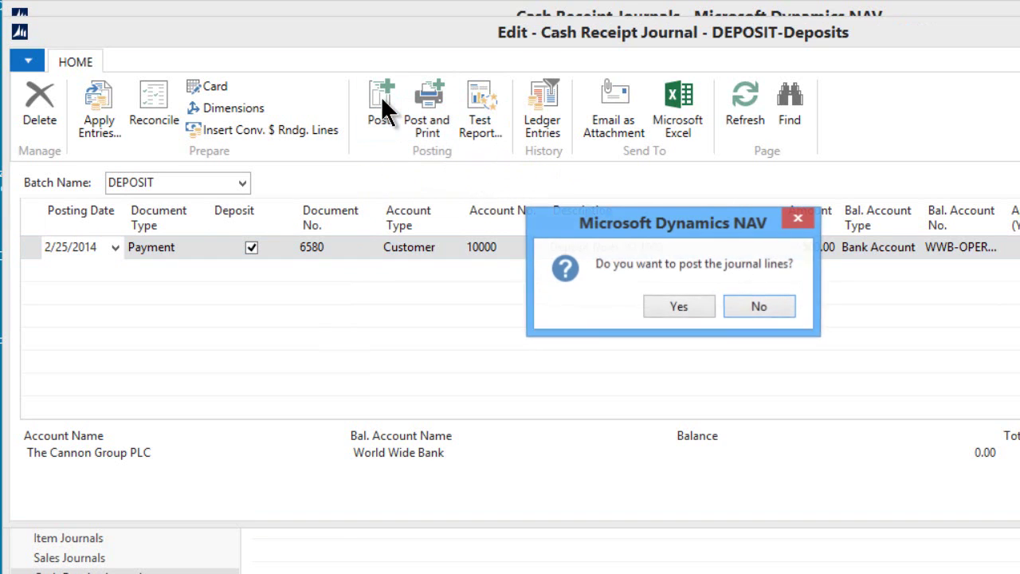
{"action": "left_click", "coordinate": [677, 309]}
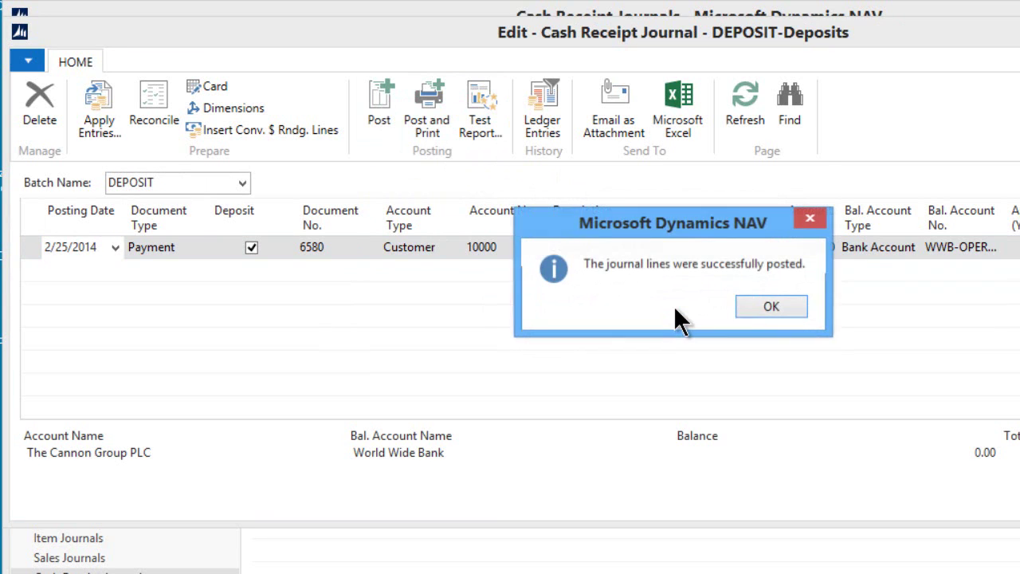
{"action": "left_click", "coordinate": [772, 307]}
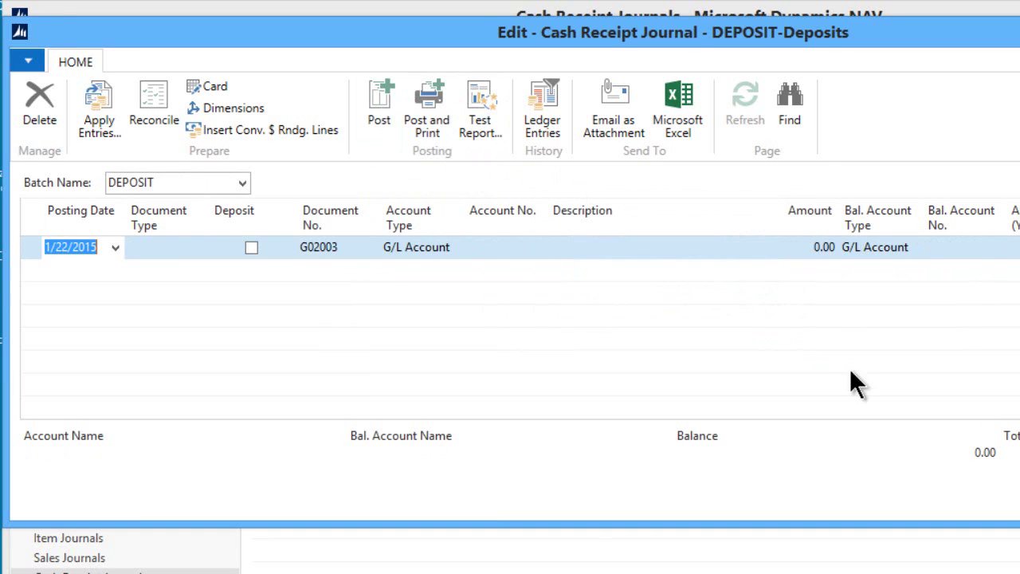
{"action": "key", "text": "Escape"}
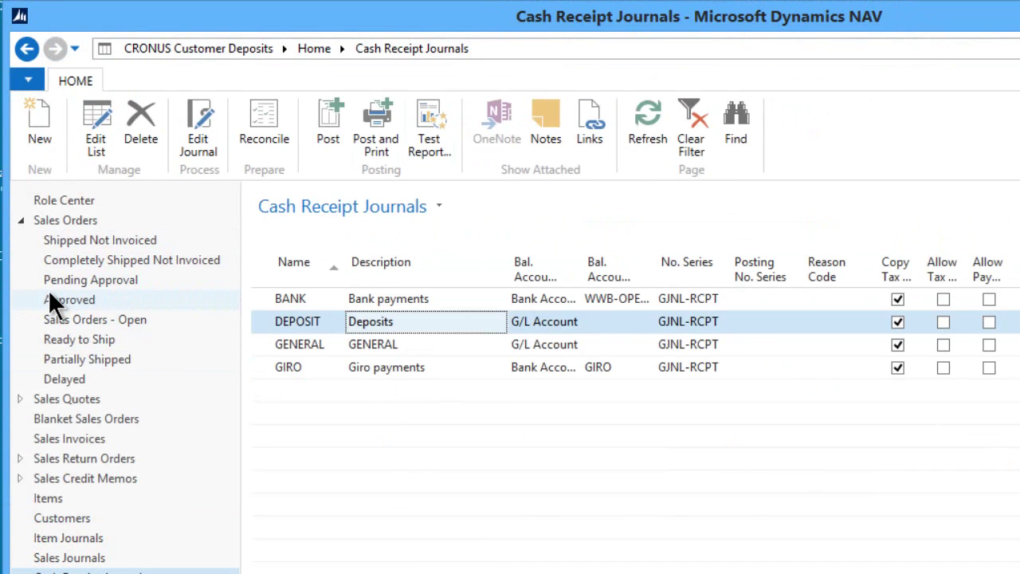
- Open The Cannon Group PLC's customer card, examine the entries behind its deposit balance and close the card
{"action": "left_click", "coordinate": [49, 518]}
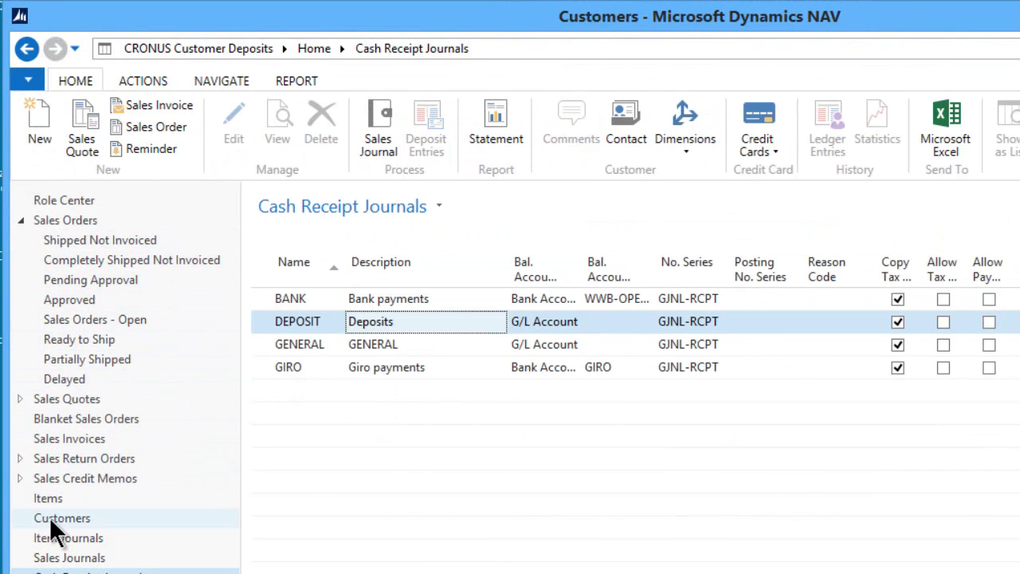
{"action": "double_click", "coordinate": [398, 437]}
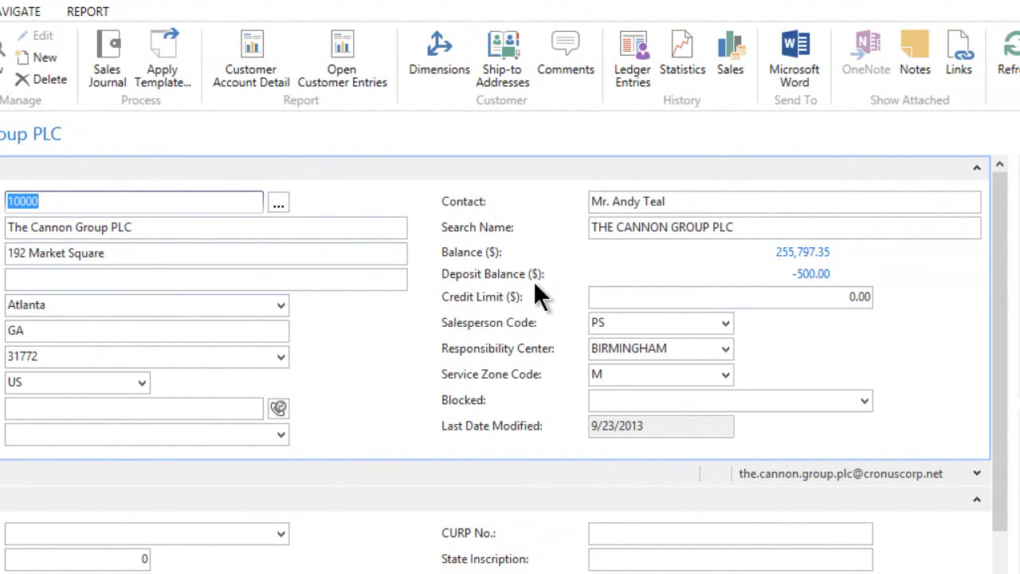
{"action": "left_click", "coordinate": [812, 279]}
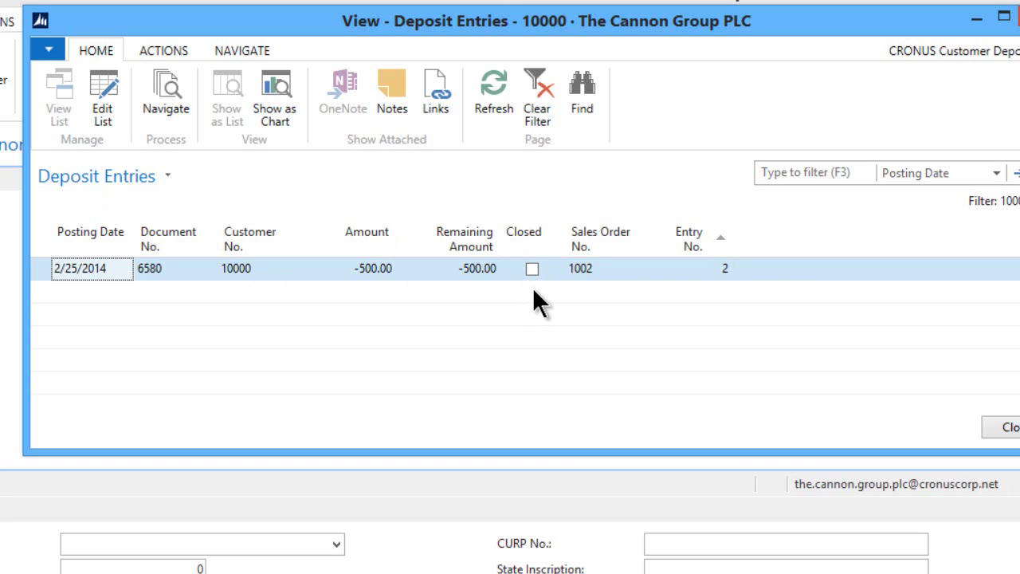
{"action": "left_click", "coordinate": [1009, 428]}
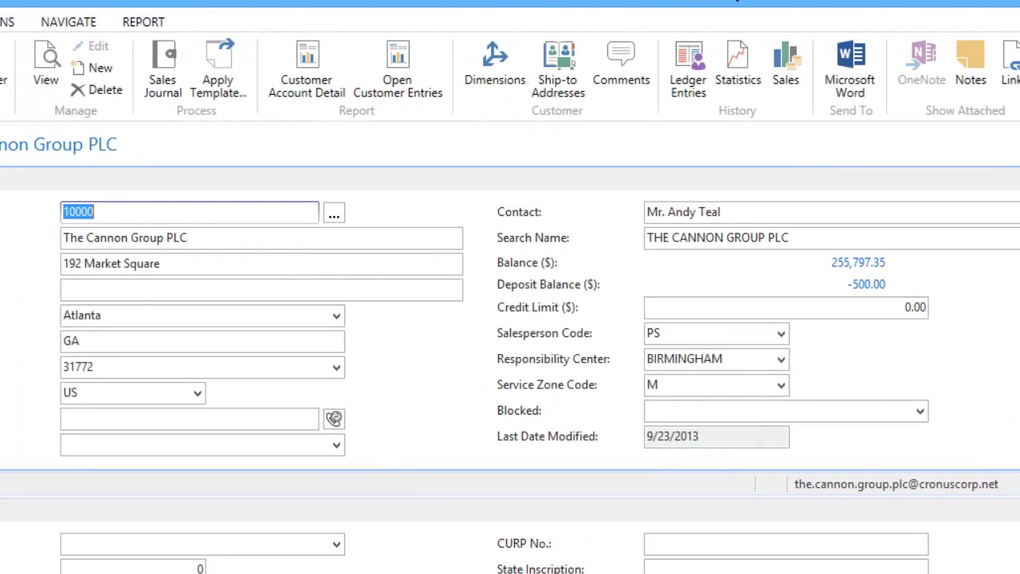
{"action": "key", "text": "Escape"}
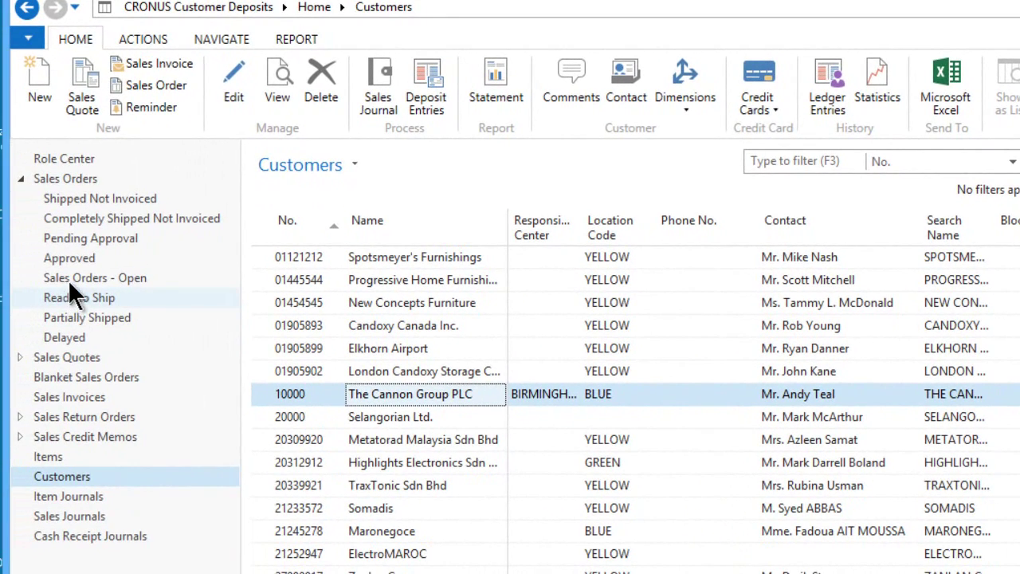
- Open The Cannon Group PLC's new deposit order from the approved sales orders and check the Side Panel line's quantity to ship
{"action": "left_click", "coordinate": [73, 178]}
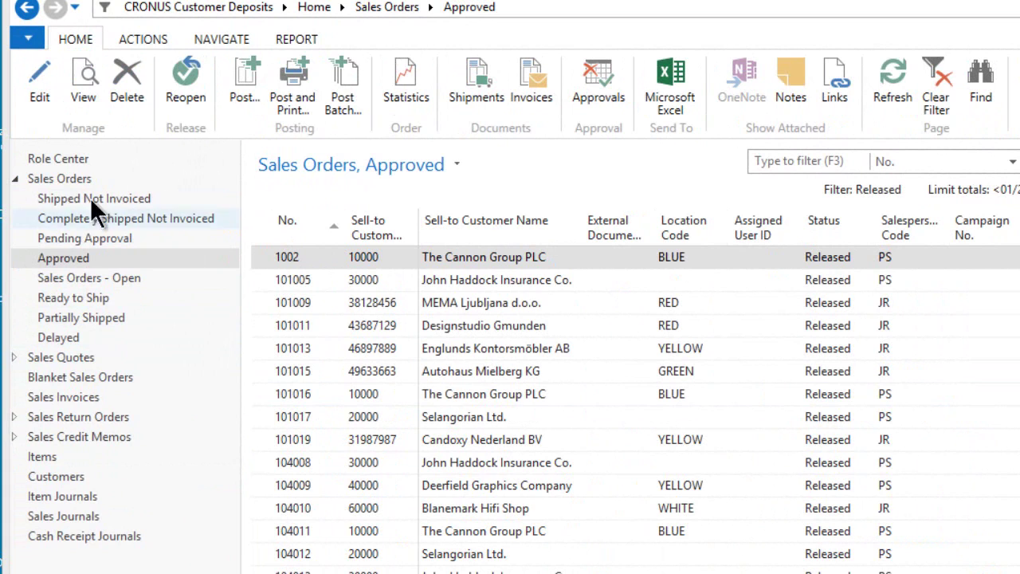
{"action": "left_click", "coordinate": [54, 178]}
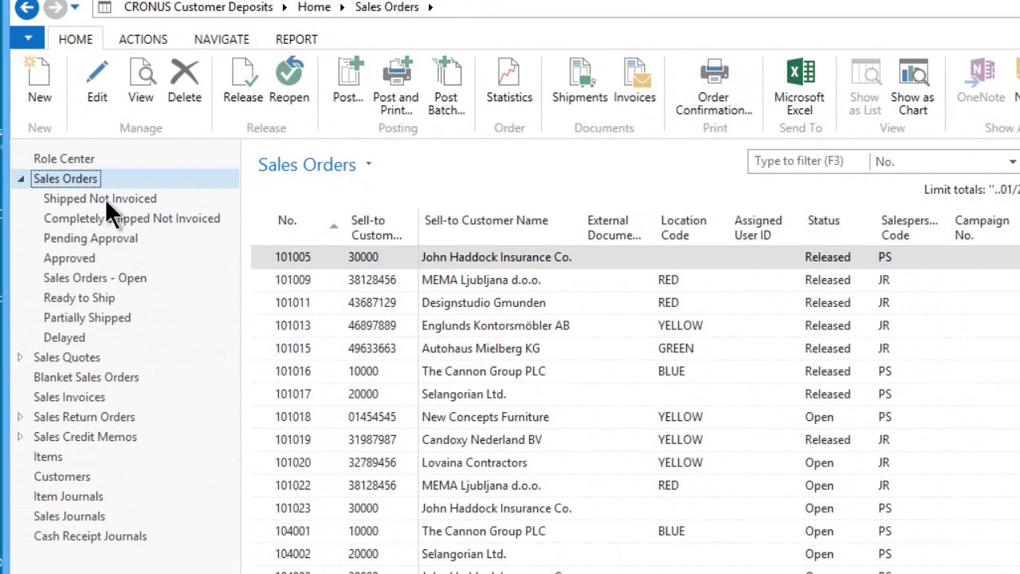
{"action": "left_click", "coordinate": [66, 257]}
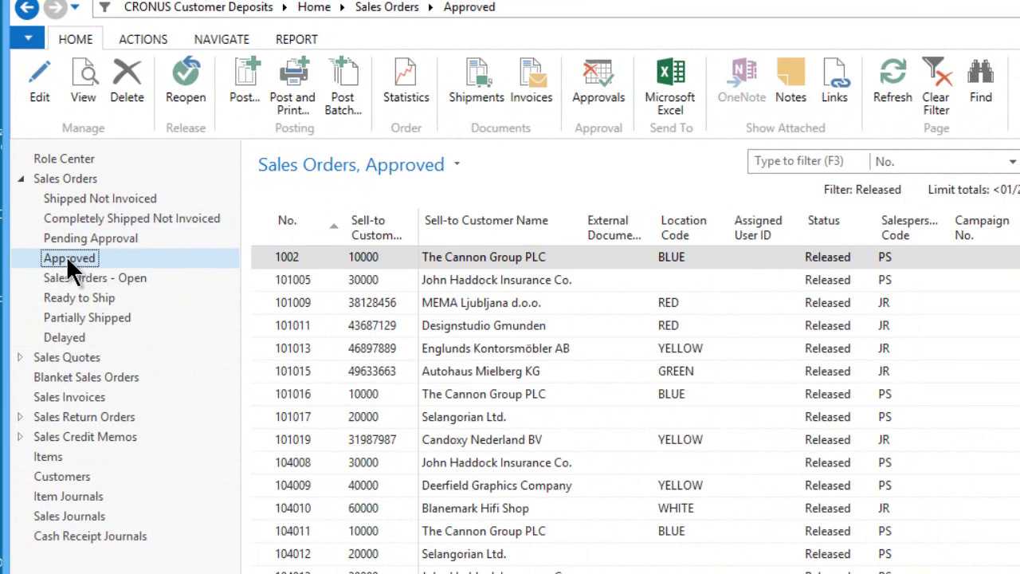
{"action": "left_click", "coordinate": [459, 257]}
{"action": "double_click", "coordinate": [459, 253]}
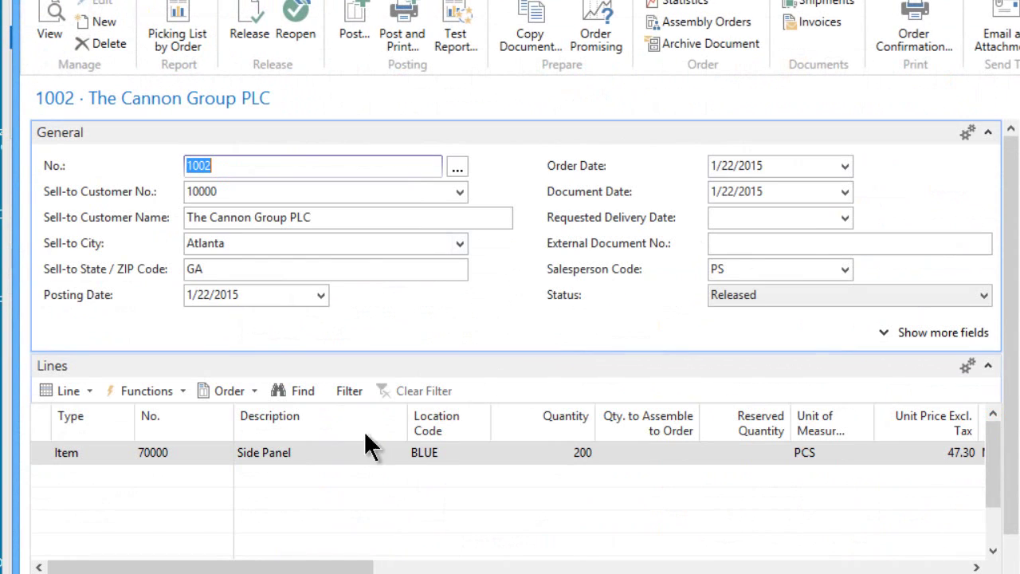
{"action": "left_click_drag", "start_coordinate": [254, 569], "coordinate": [571, 569]}
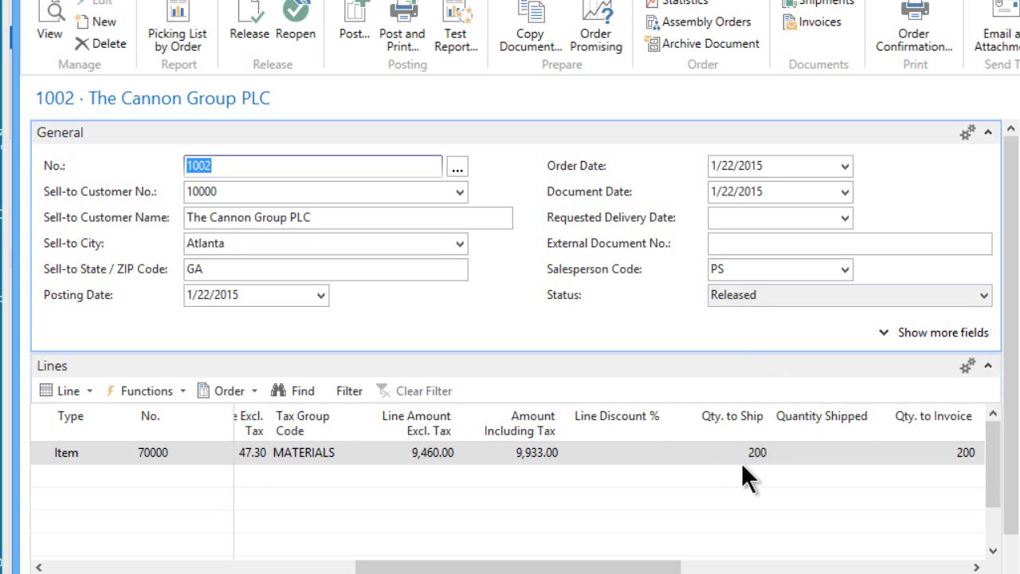
- Post the sales order with the Ship option only and close it
{"action": "left_click", "coordinate": [357, 24]}
{"action": "left_click", "coordinate": [629, 321]}
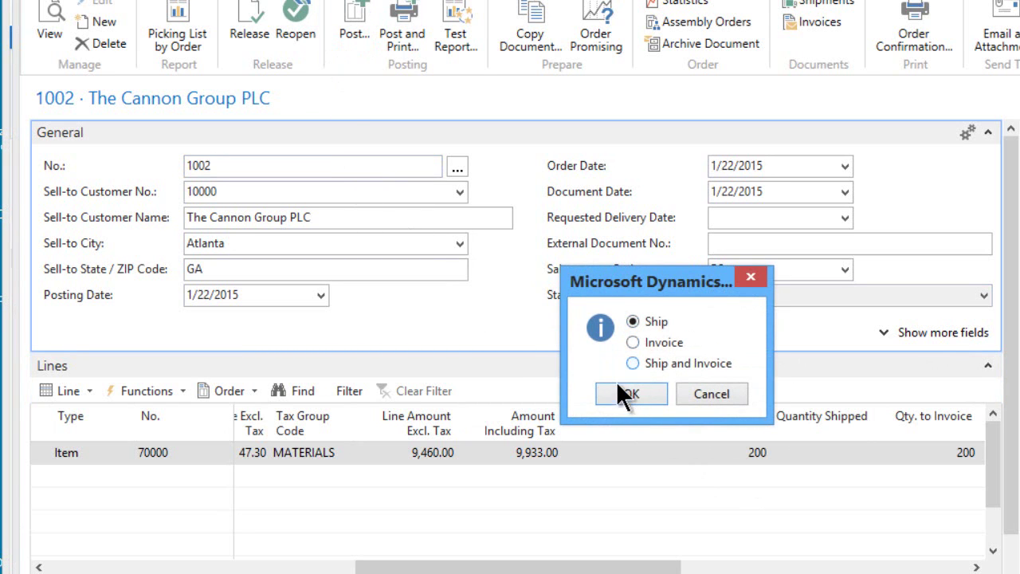
{"action": "left_click", "coordinate": [622, 393]}
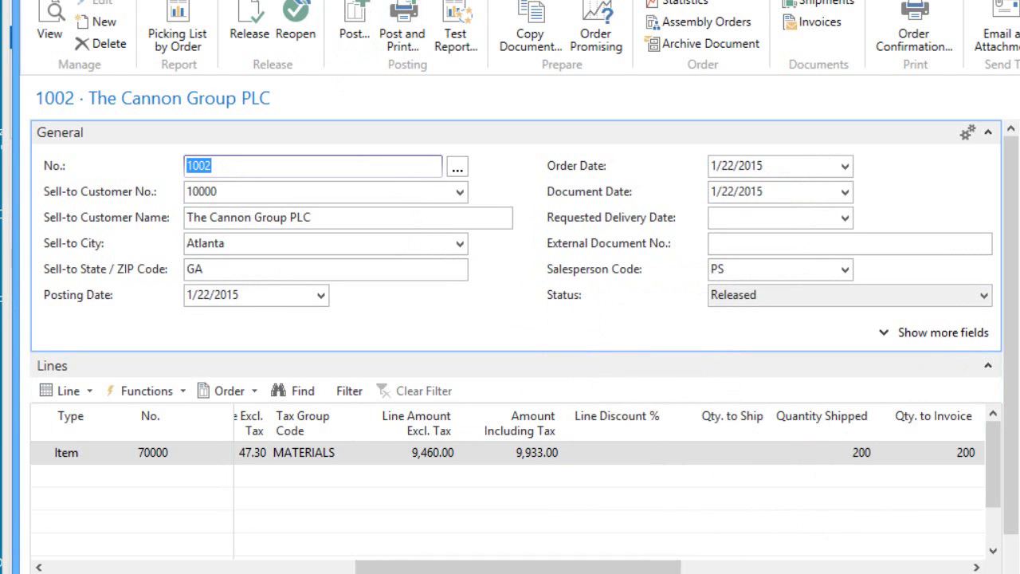
{"action": "key", "text": "Escape"}
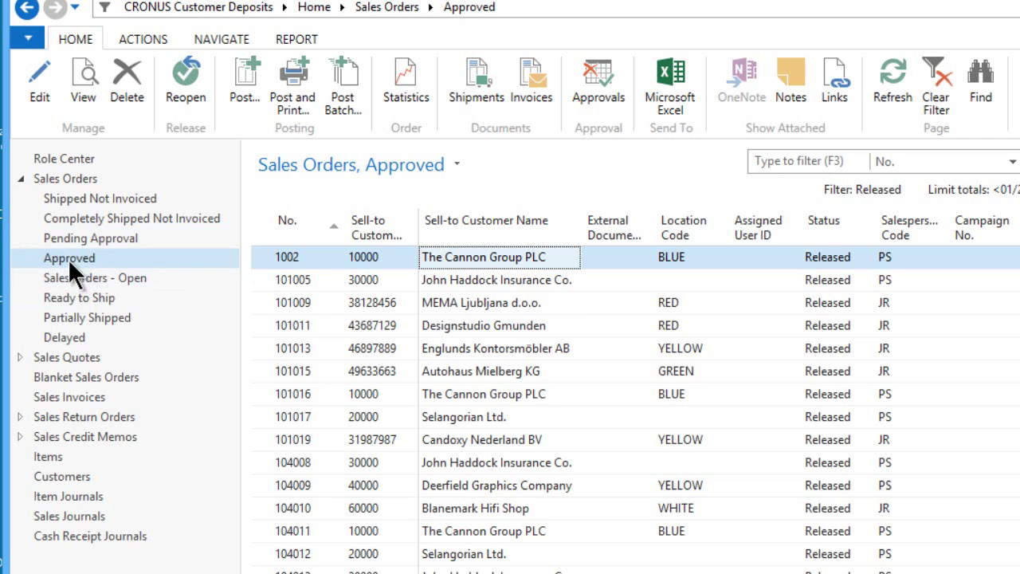
- List the sales orders that are shipped but not invoiced and open The Cannon Group PLC's deposit order
{"action": "left_click", "coordinate": [84, 199]}
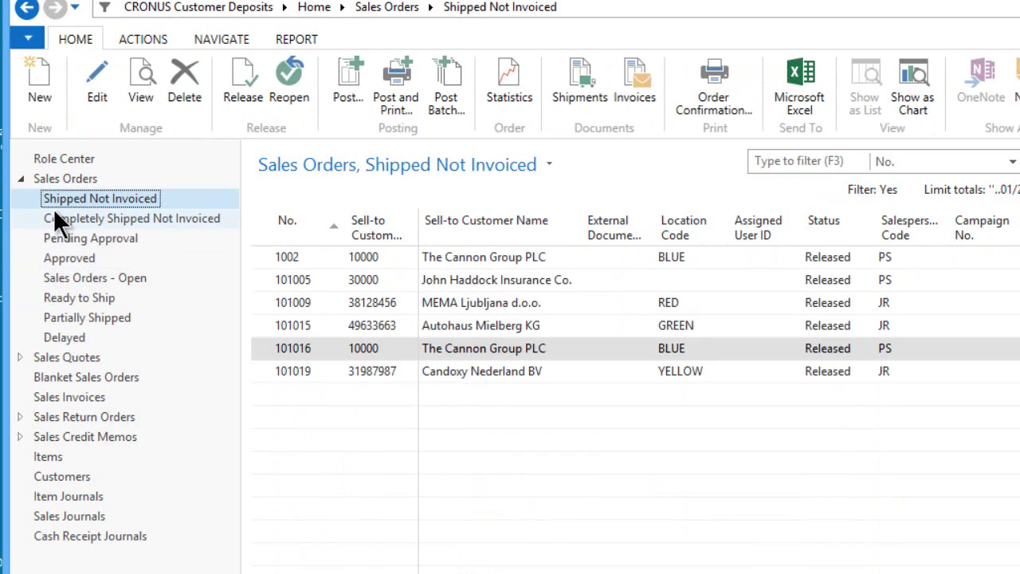
{"action": "left_click", "coordinate": [68, 161]}
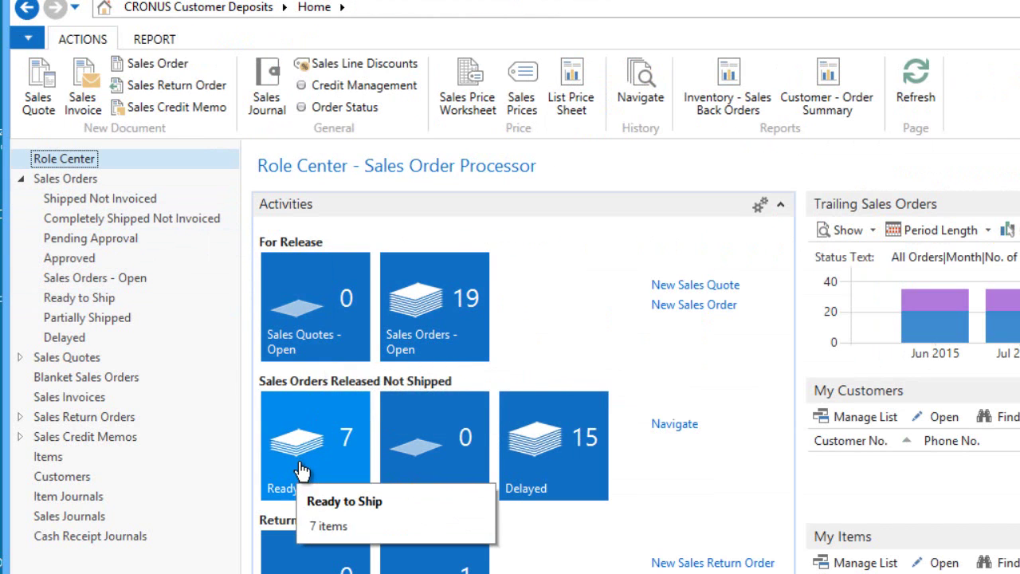
{"action": "left_click", "coordinate": [88, 199]}
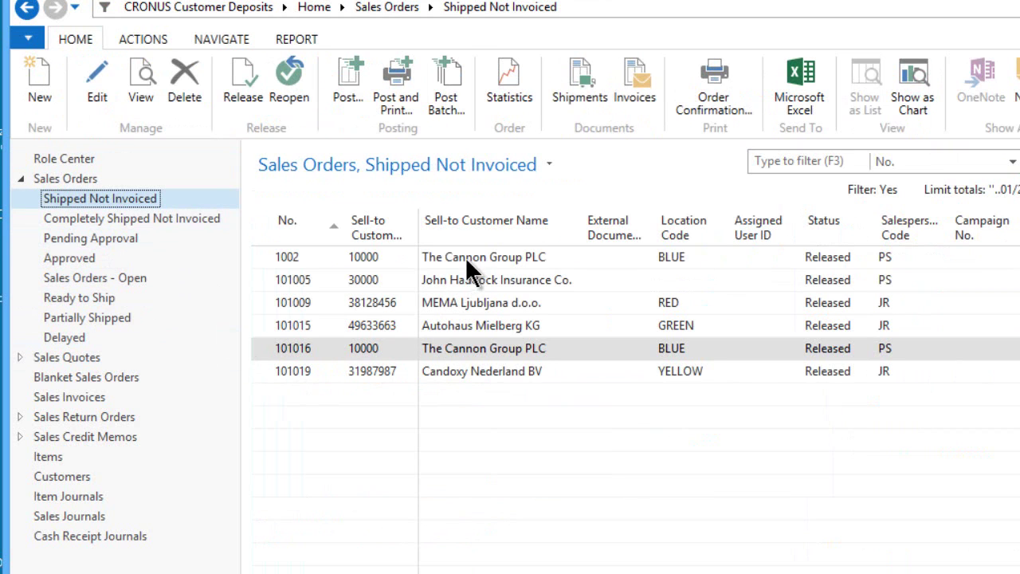
{"action": "left_click", "coordinate": [471, 263]}
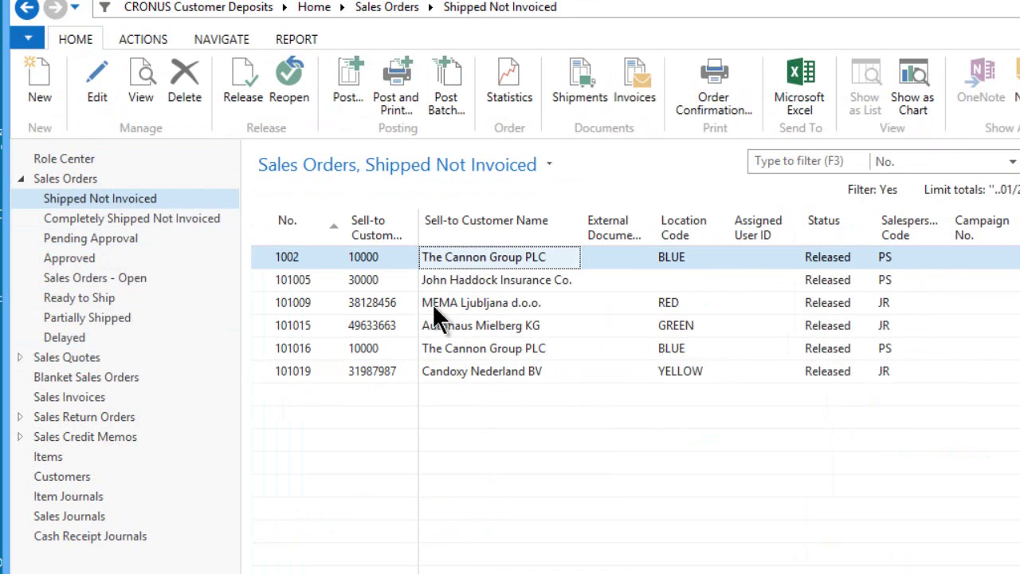
{"action": "double_click", "coordinate": [478, 260]}
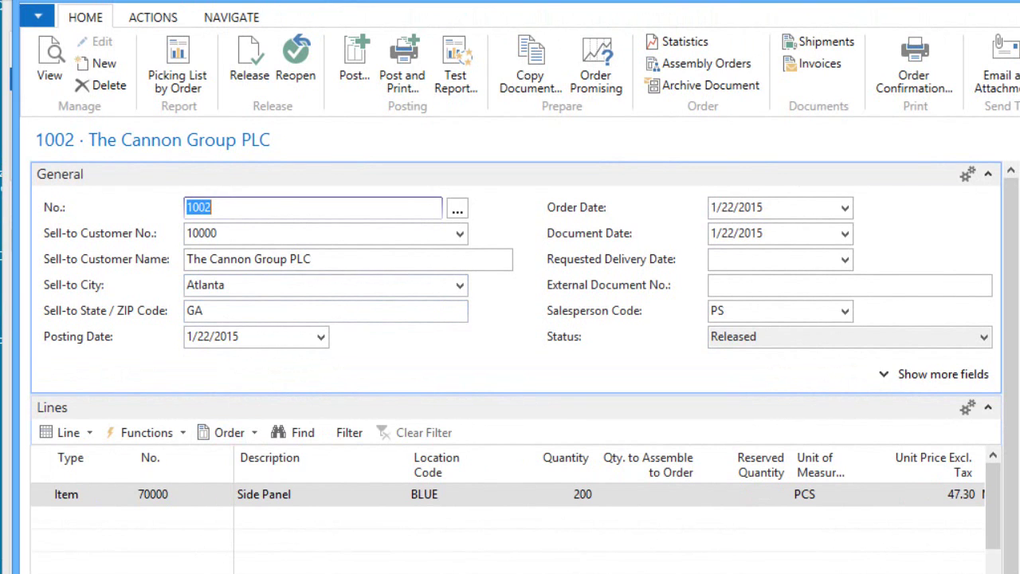
- Examine the Side Panel line's shipped and to-be-invoiced quantities and the order's deposit details
{"action": "scroll", "coordinate": [510, 494], "scroll_direction": "right", "scroll_amount": 3}
{"action": "scroll", "coordinate": [610, 478], "scroll_direction": "right", "scroll_amount": 6}
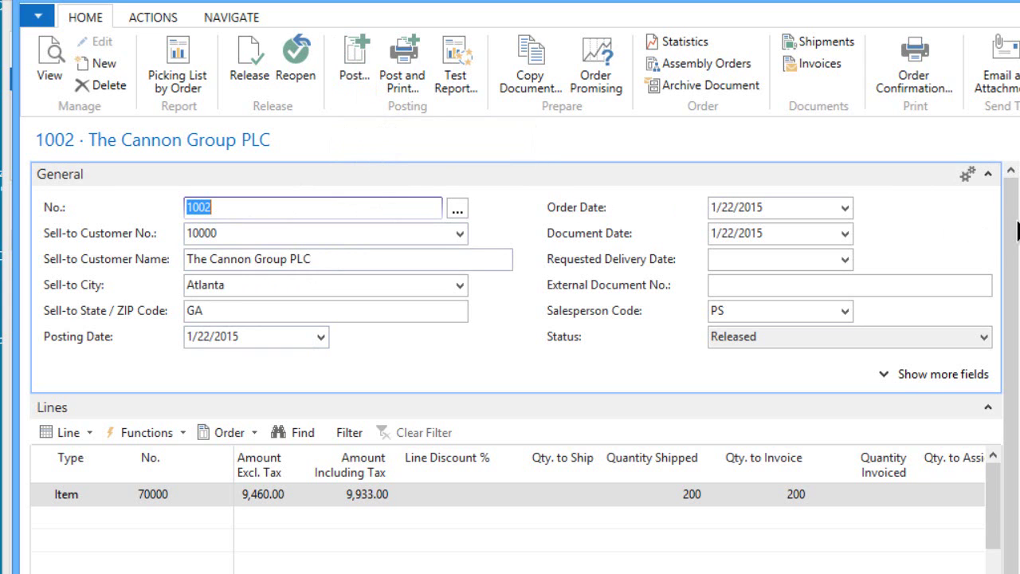
{"action": "scroll", "coordinate": [1012, 231], "scroll_direction": "down", "scroll_amount": 5}
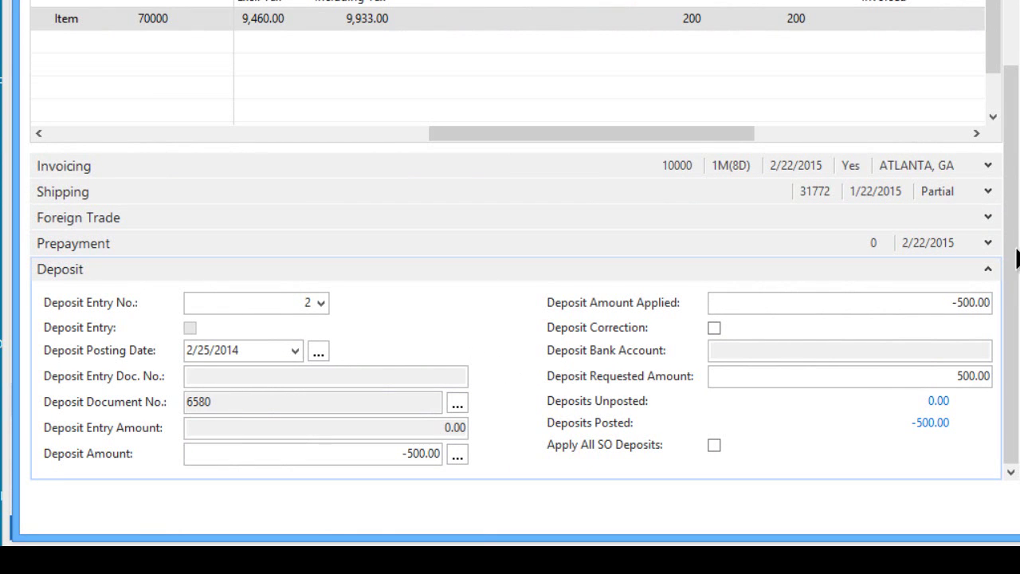
{"action": "left_click_drag", "start_coordinate": [1013, 216], "coordinate": [1014, 142]}
{"action": "scroll", "coordinate": [1014, 142], "scroll_direction": "up", "scroll_amount": 3}
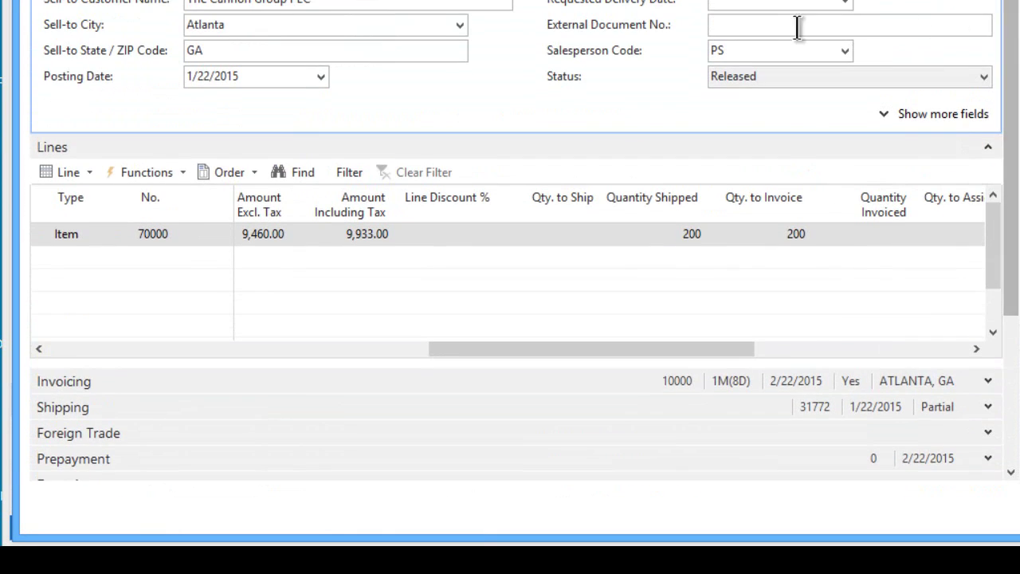
{"action": "scroll", "coordinate": [398, 80], "scroll_direction": "up", "scroll_amount": 5}
{"action": "scroll", "coordinate": [355, 91], "scroll_direction": "up", "scroll_amount": 1}
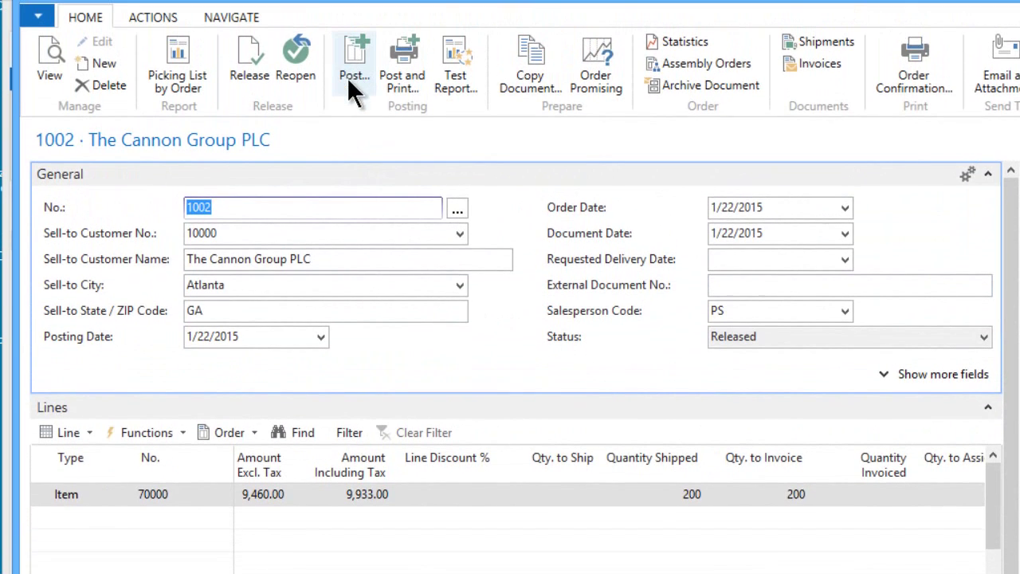
- Post the shipped sales order with the Invoice option only
{"action": "left_click", "coordinate": [351, 52]}
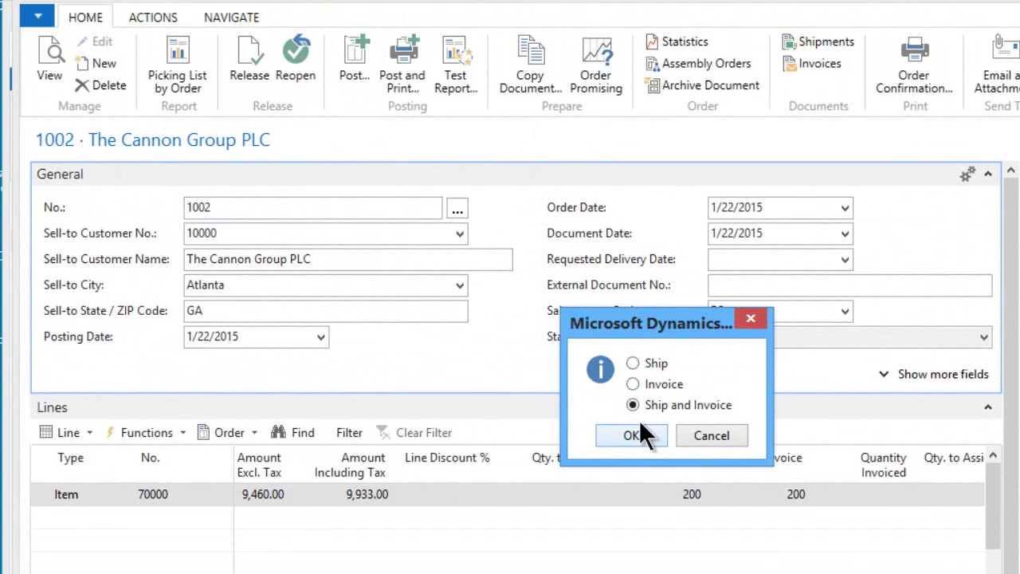
{"action": "left_click", "coordinate": [634, 384]}
{"action": "left_click", "coordinate": [626, 436]}
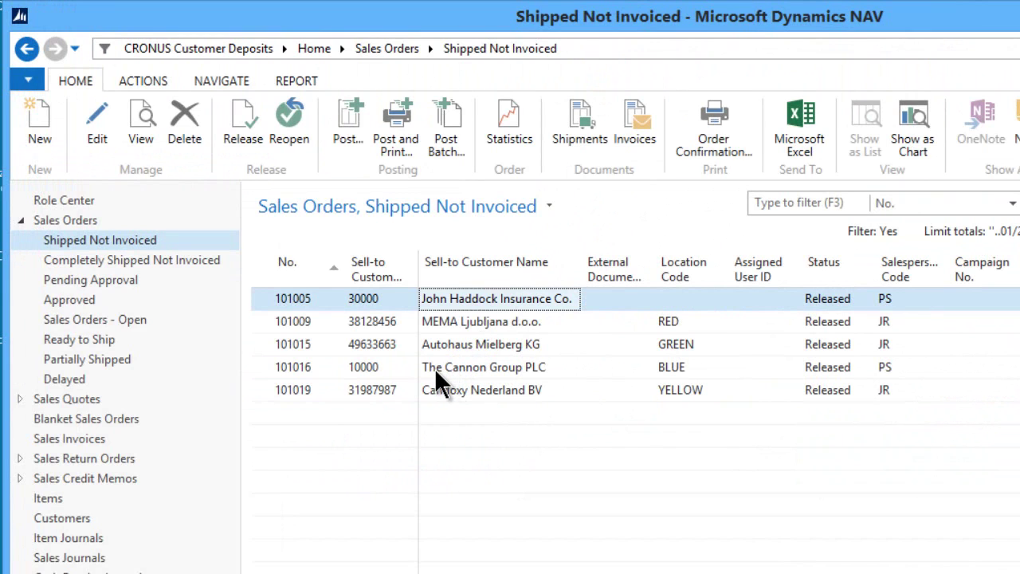
- Open The Cannon Group PLC's customer card and review the deposit entries behind its deposit balance
{"action": "left_click", "coordinate": [62, 516]}
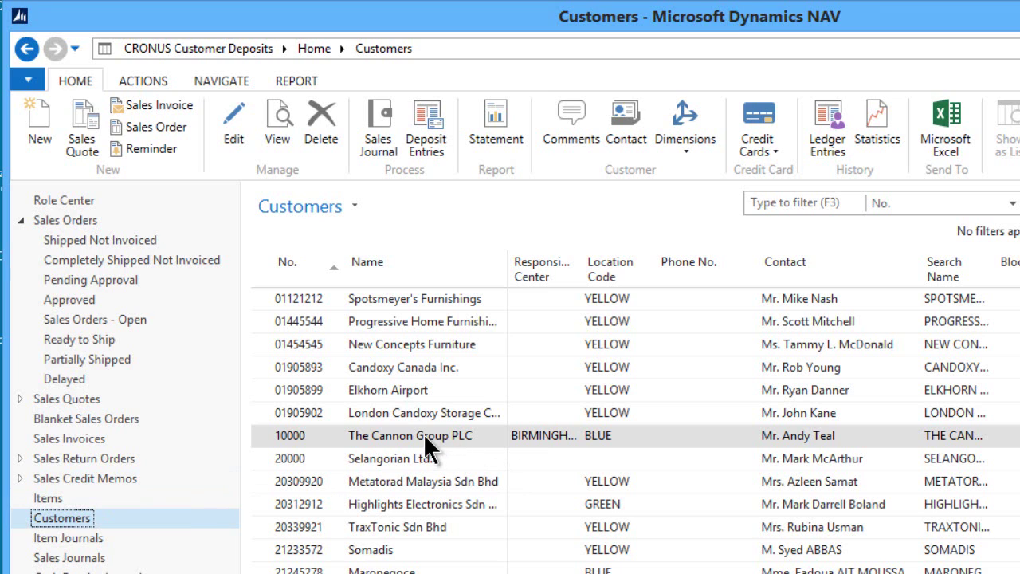
{"action": "double_click", "coordinate": [423, 435]}
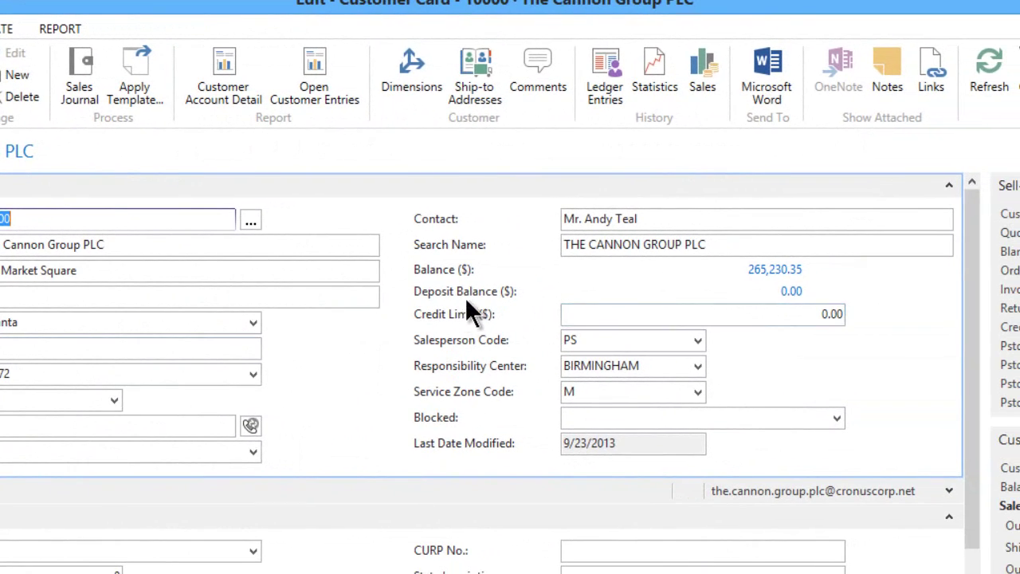
{"action": "left_click", "coordinate": [792, 293]}
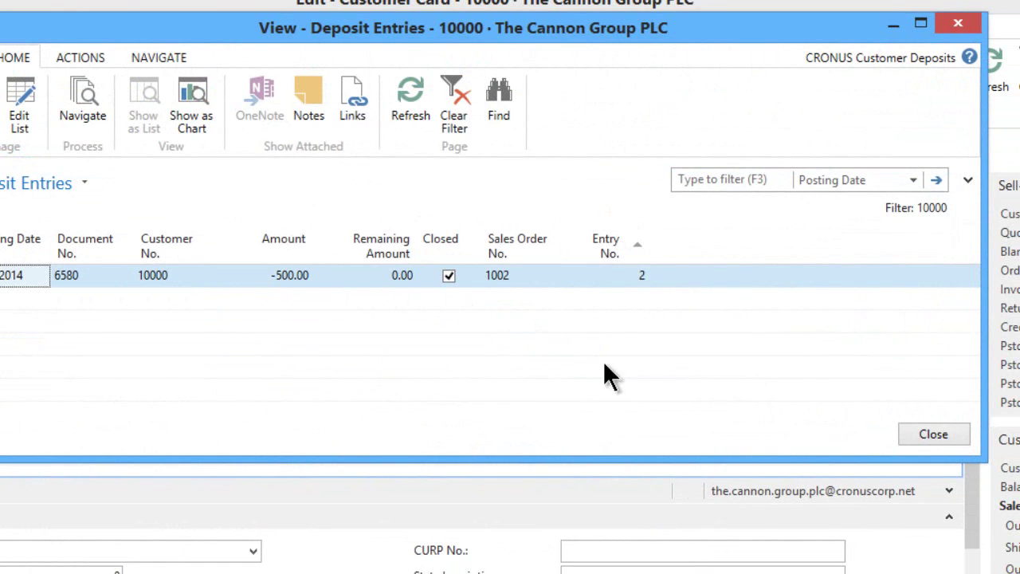
{"action": "left_click", "coordinate": [933, 434]}
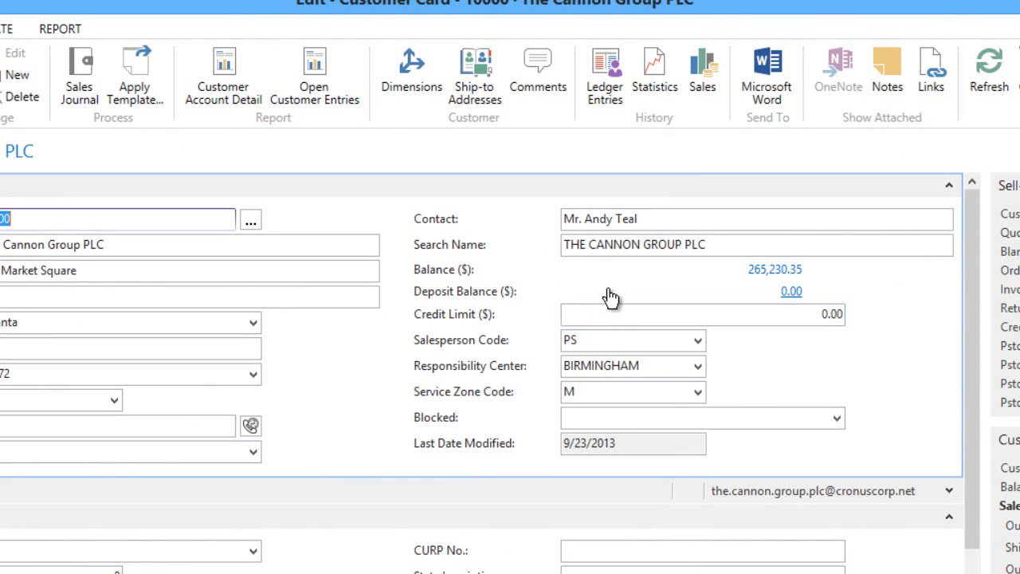
- List the customer's ledger entries behind the balance and examine the remaining amount of the 1/22/2015 invoice entry
{"action": "left_click", "coordinate": [765, 275]}
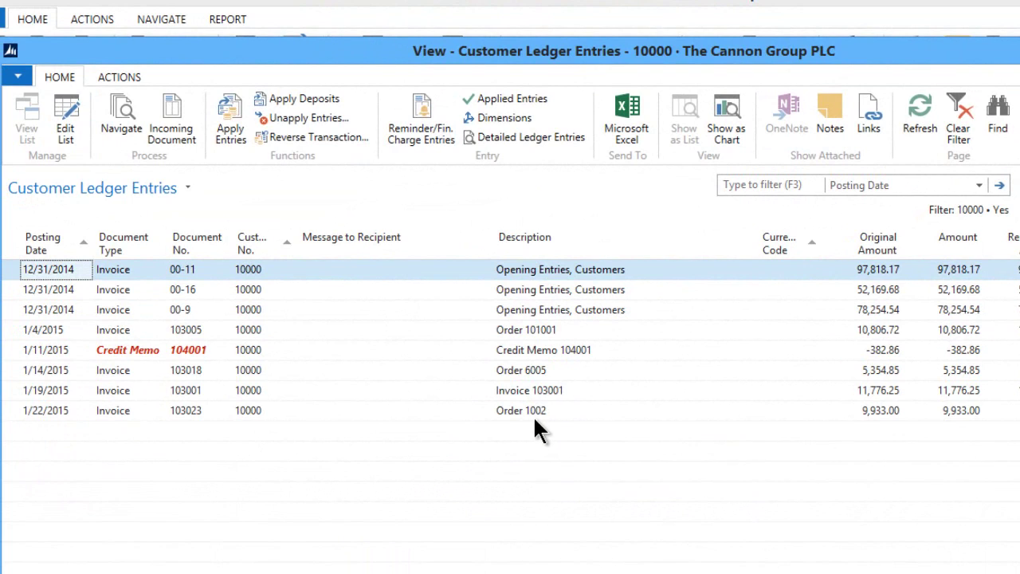
{"action": "left_click", "coordinate": [521, 410]}
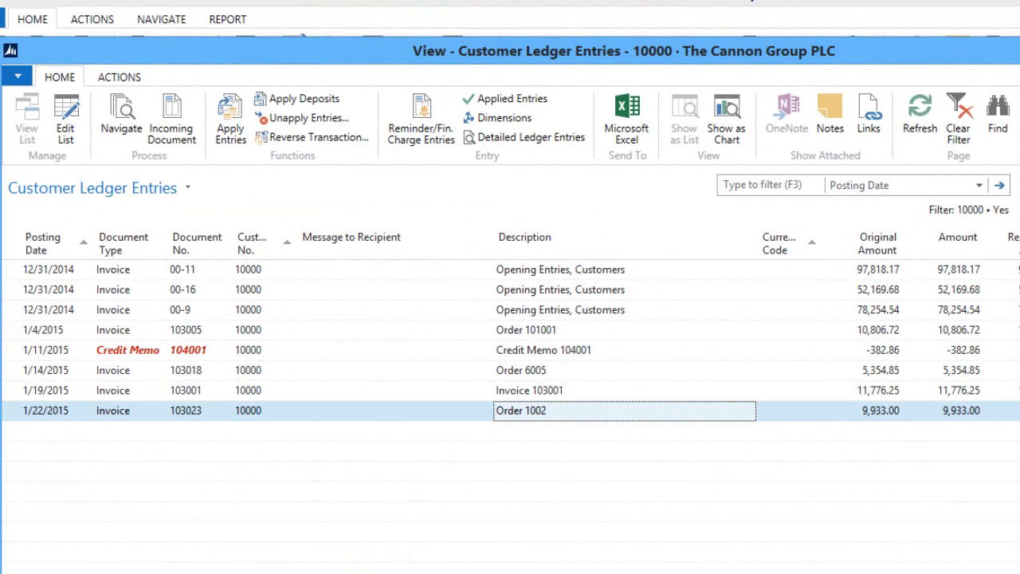
{"action": "scroll", "coordinate": [518, 335], "scroll_direction": "right", "scroll_amount": 4}
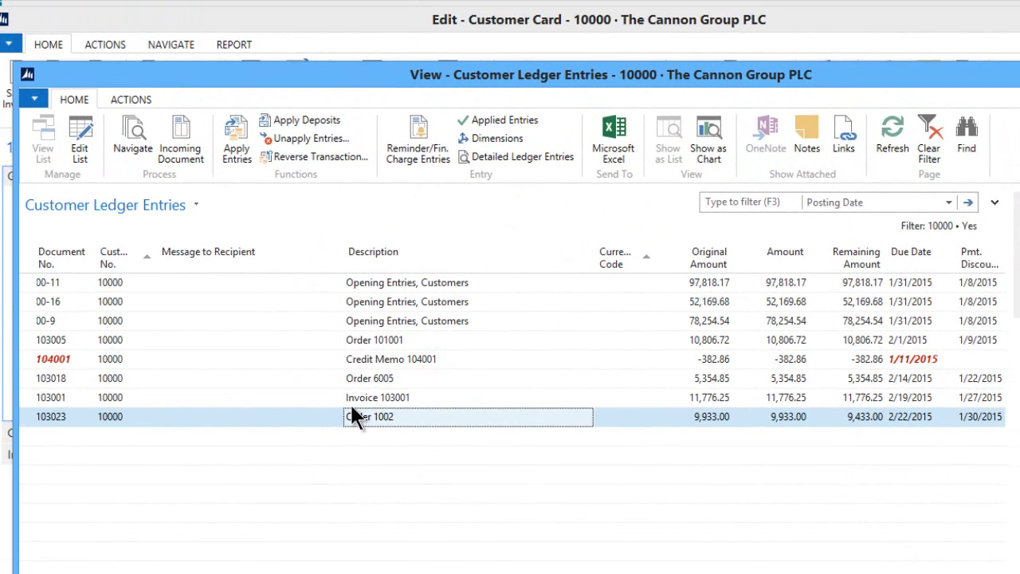
- Find the documents related to the 1/22/2015 invoice entry with Navigate and open its posted sales invoice
{"action": "left_click", "coordinate": [131, 101]}
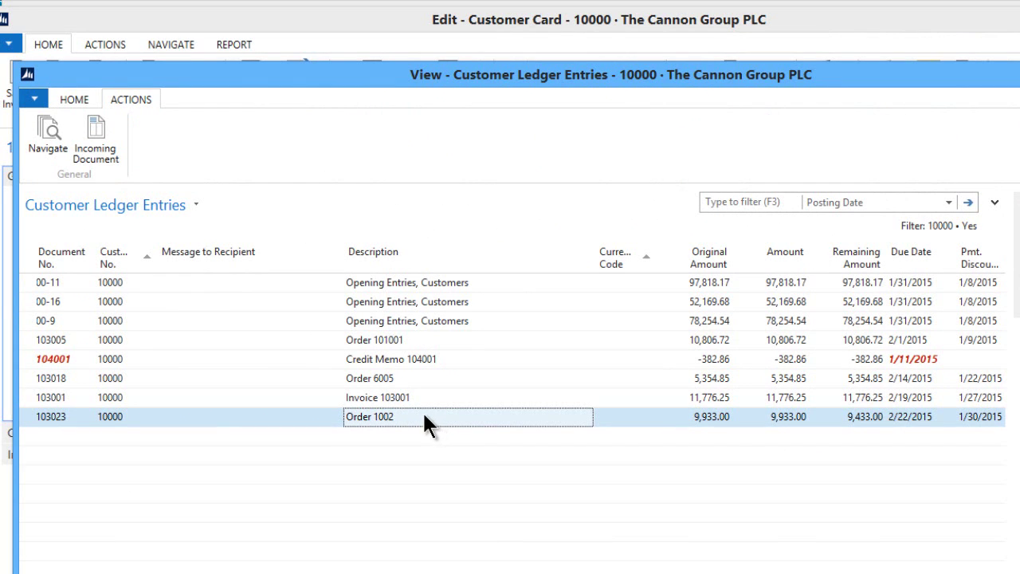
{"action": "left_click", "coordinate": [72, 98]}
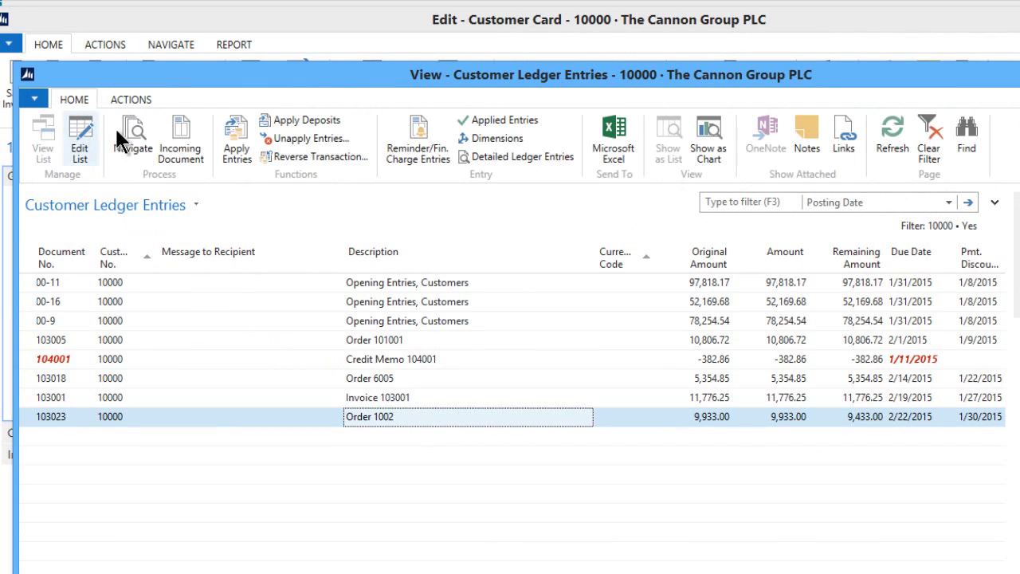
{"action": "left_click", "coordinate": [456, 418]}
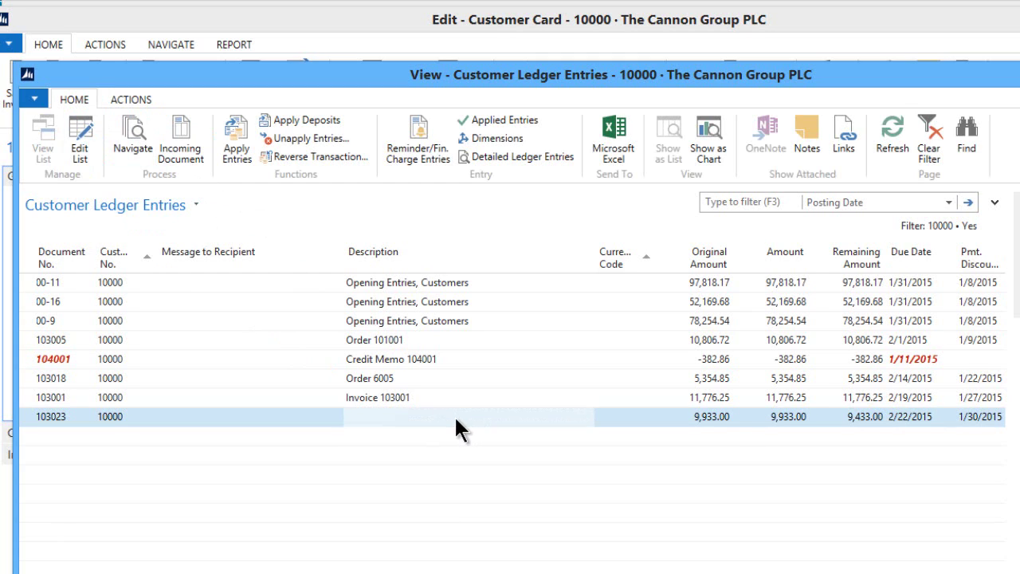
{"action": "left_click", "coordinate": [126, 133]}
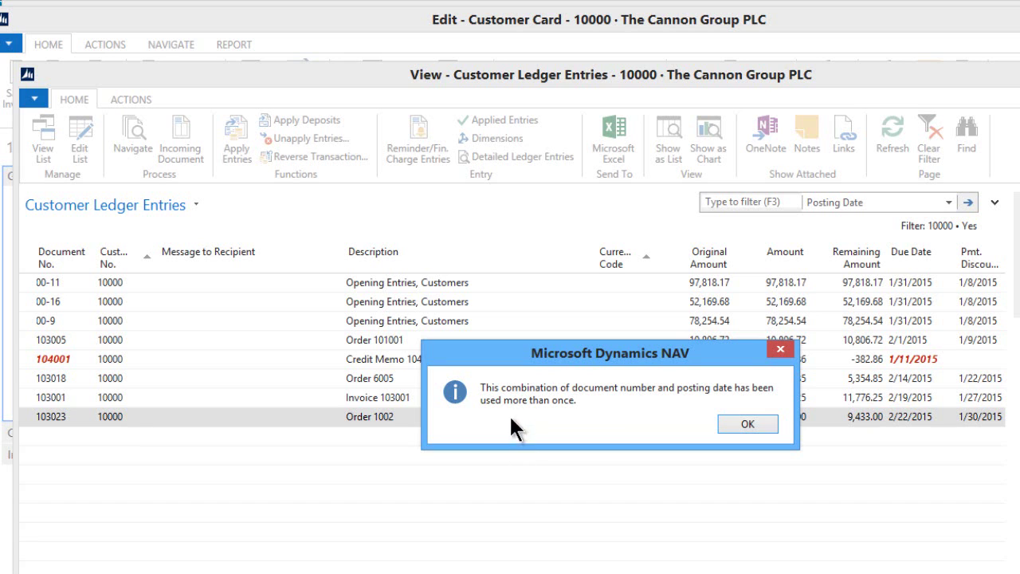
{"action": "left_click", "coordinate": [749, 425]}
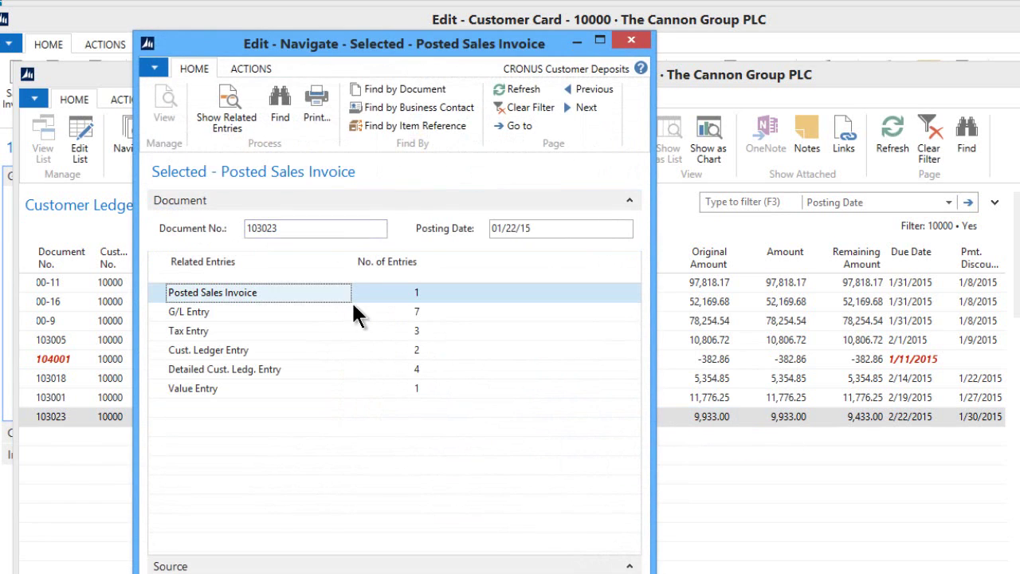
{"action": "left_click", "coordinate": [421, 293]}
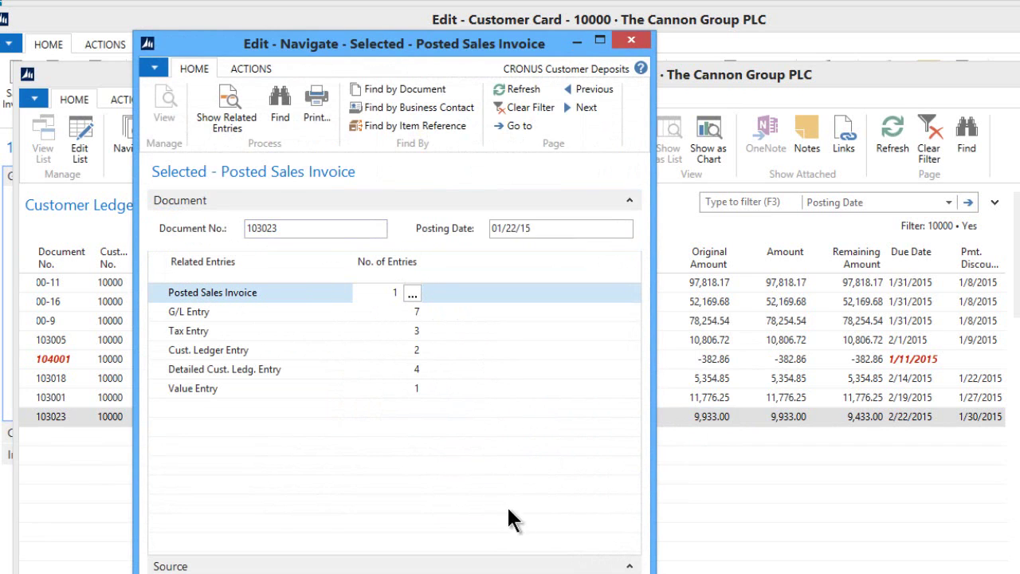
{"action": "left_click", "coordinate": [394, 292]}
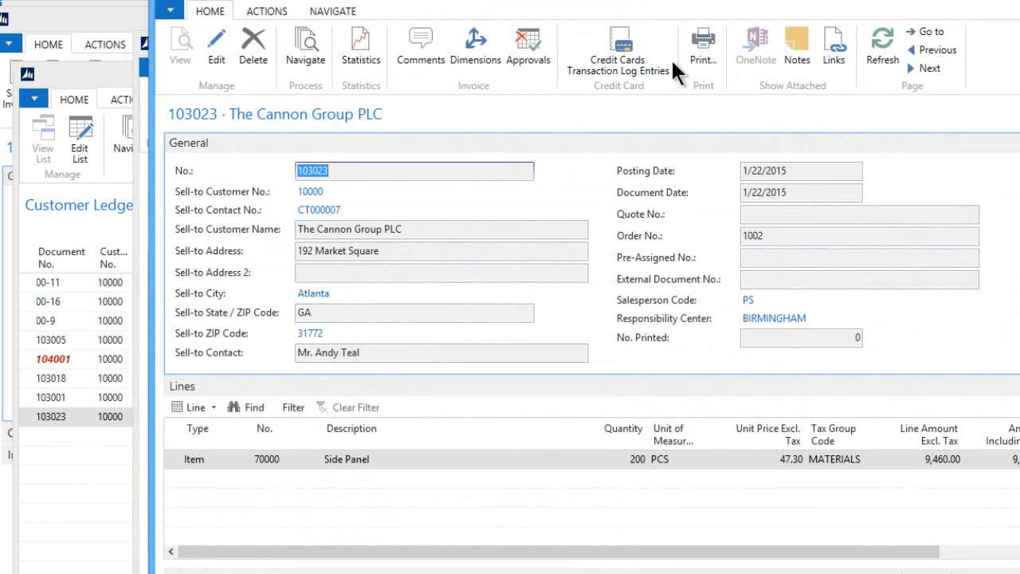
- Preview the printed version of the posted sales invoice with Print Company Address enabled
{"action": "left_click", "coordinate": [700, 63]}
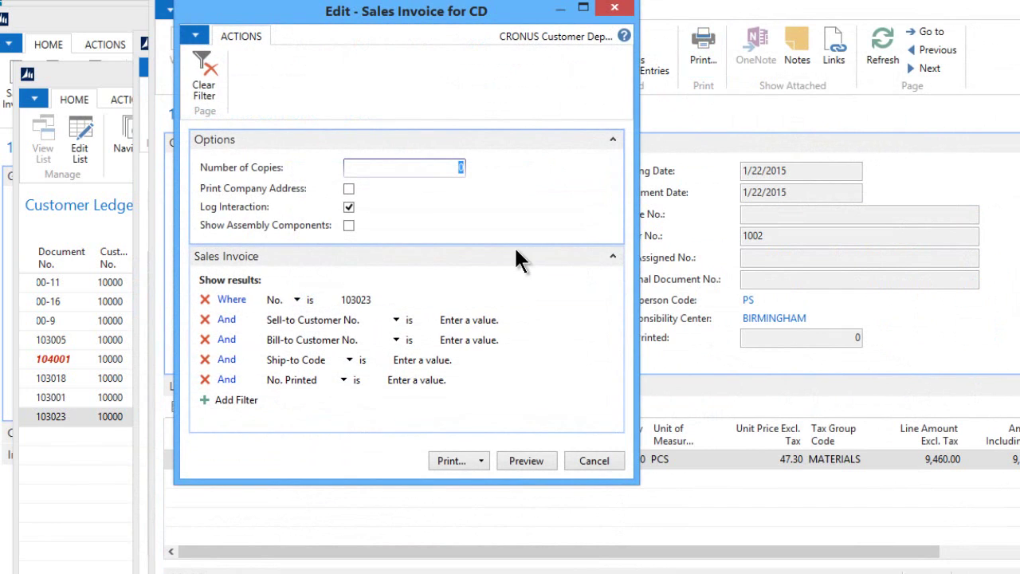
{"action": "left_click", "coordinate": [349, 190]}
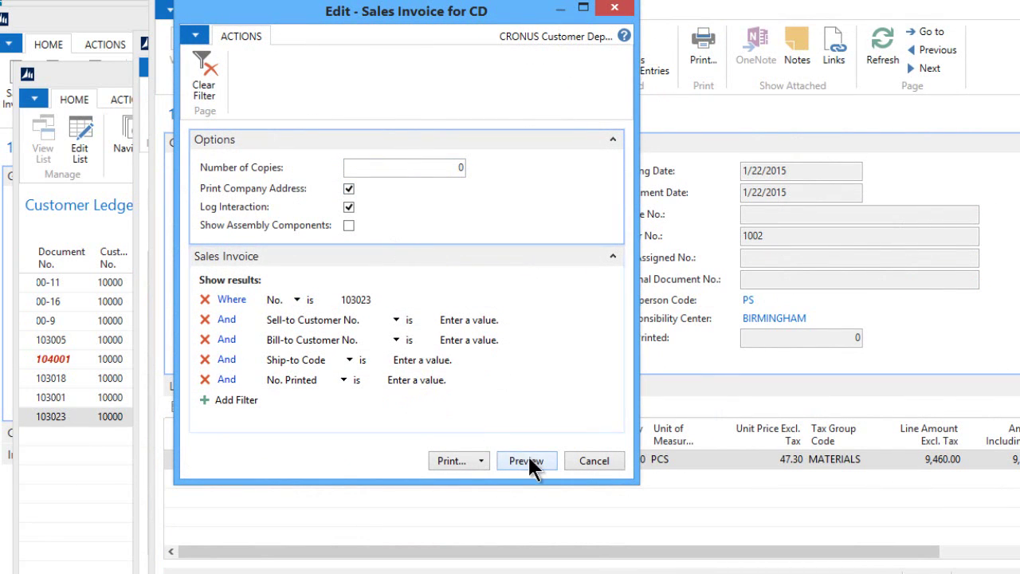
{"action": "left_click", "coordinate": [529, 462]}
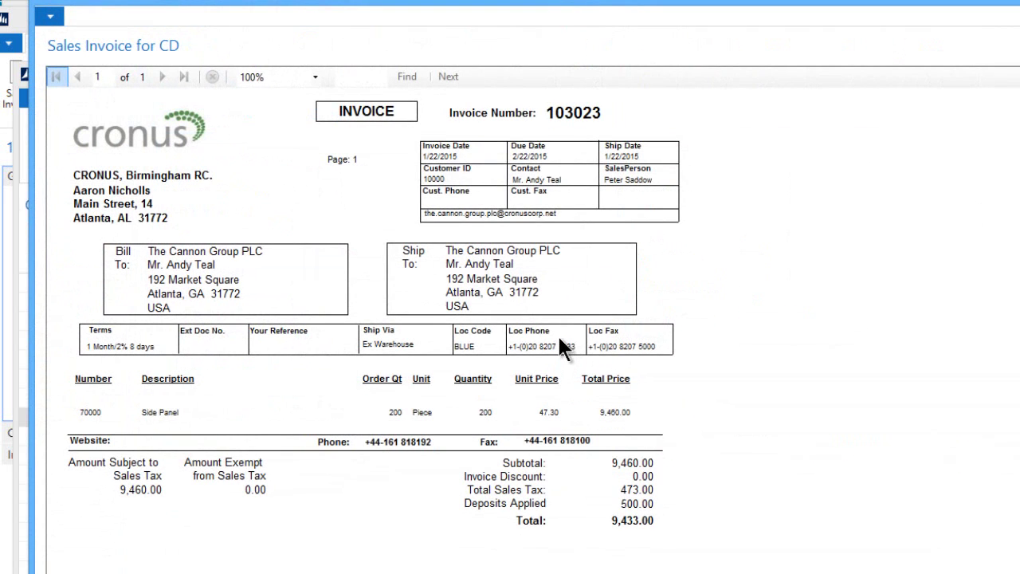